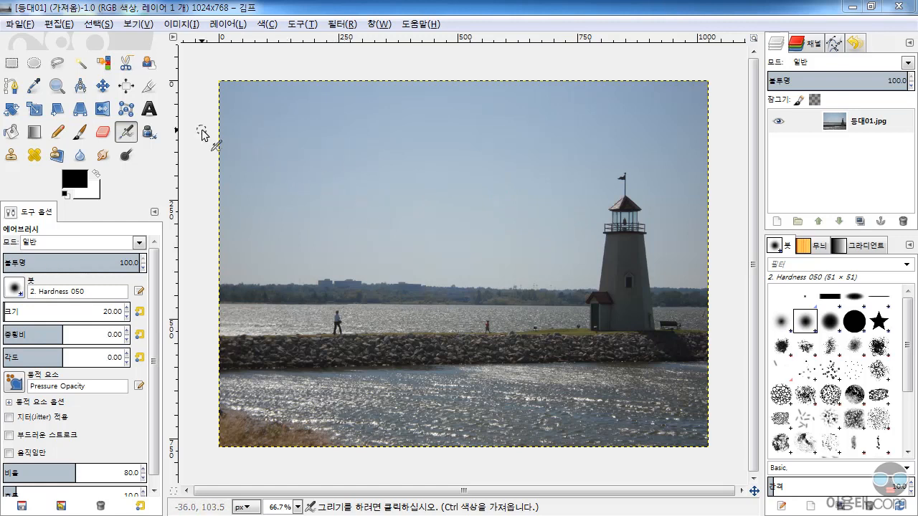
click(149, 111)
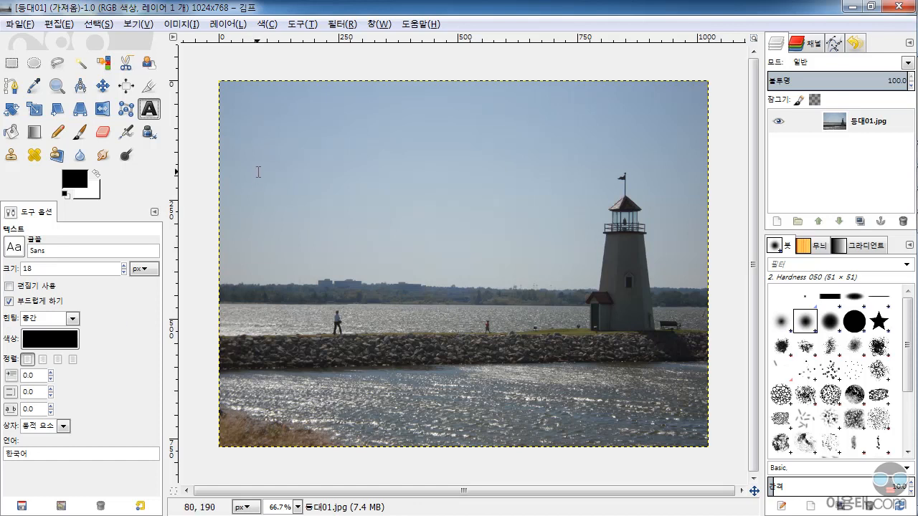
click(263, 121)
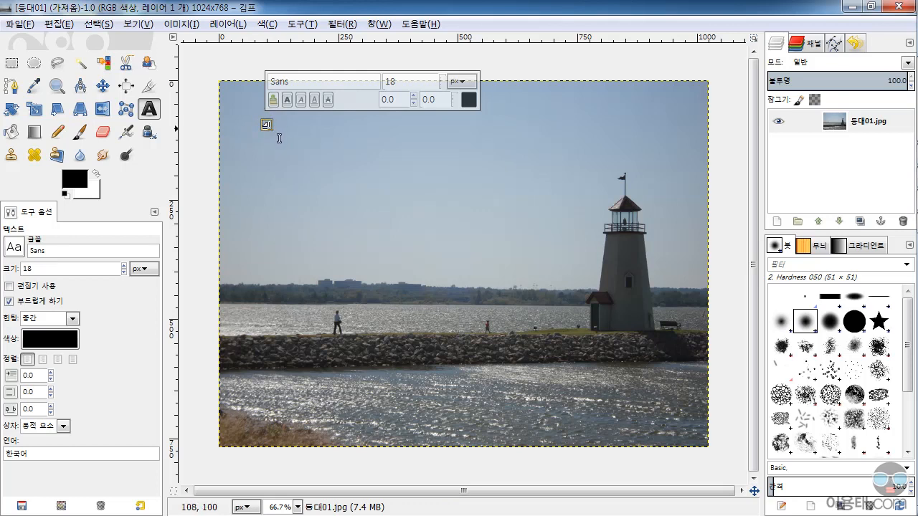
drag(279, 139, 500, 223)
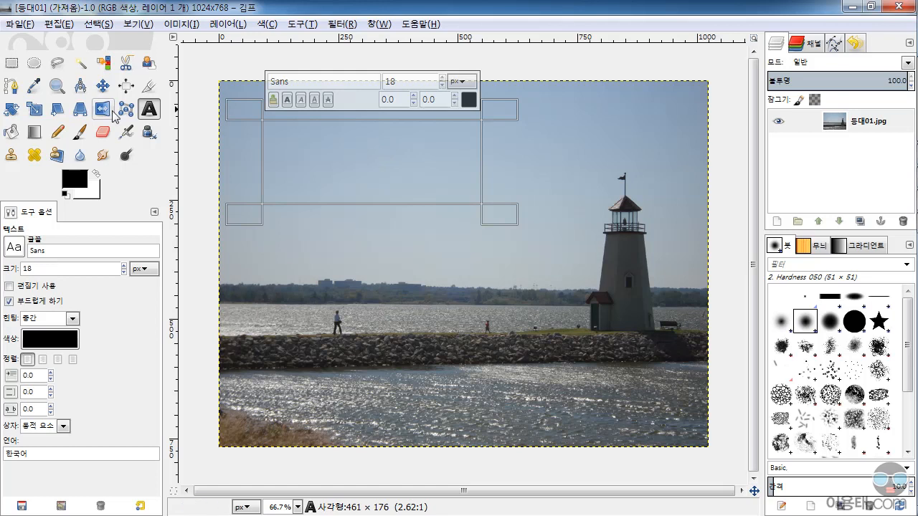
click(102, 86)
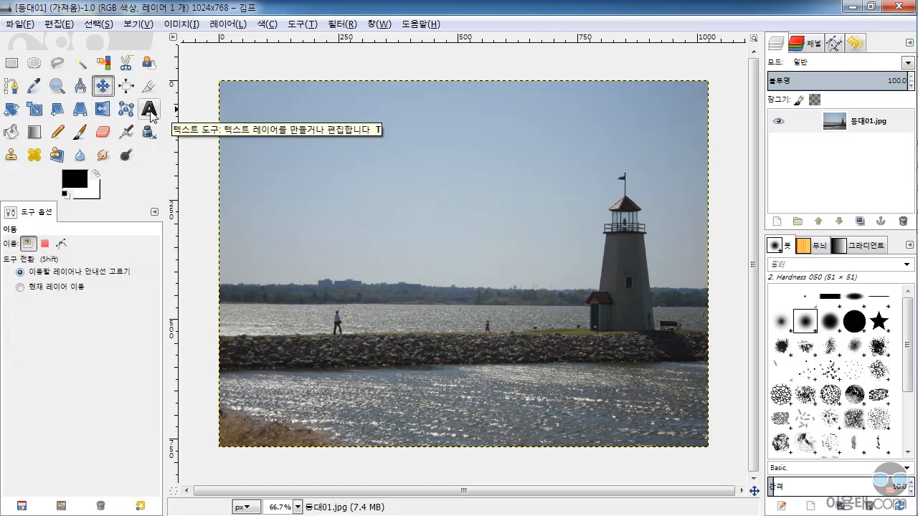
click(149, 112)
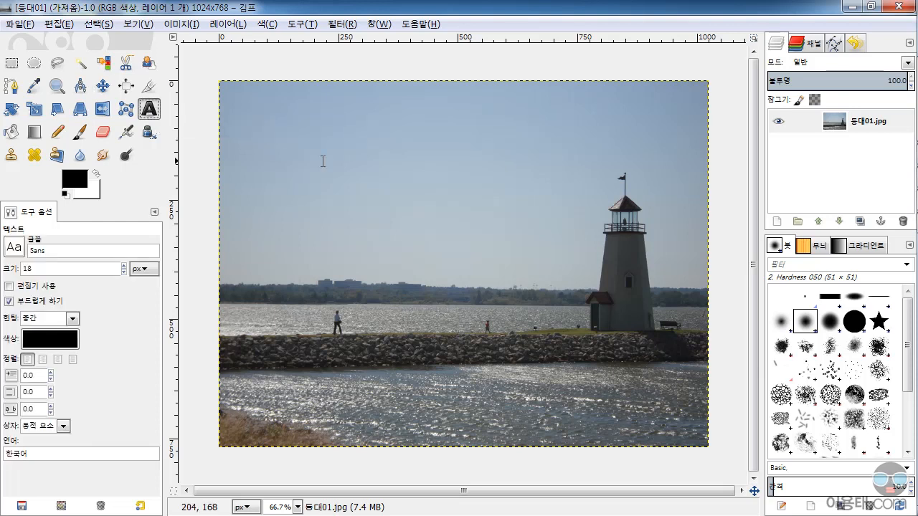
click(247, 115)
drag(248, 115, 470, 225)
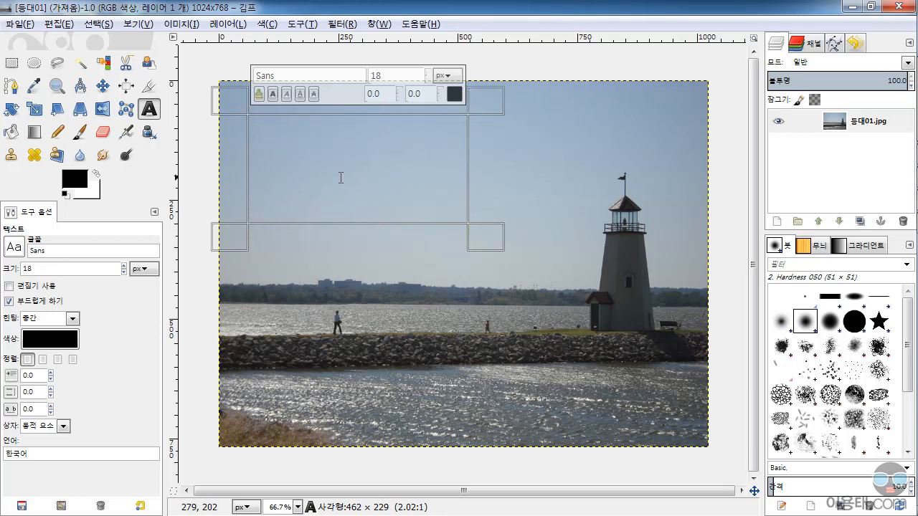
click(103, 85)
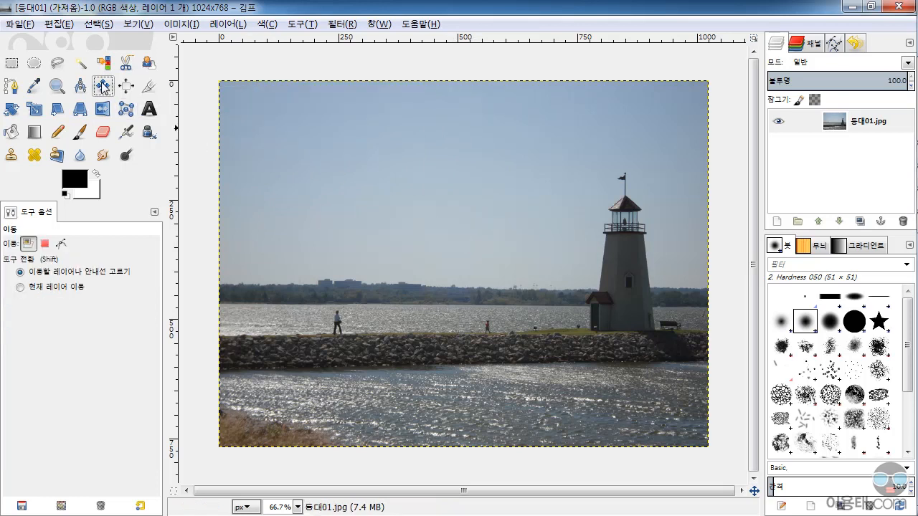
Draw a text box about 456 × 234 px in the sky with the external text editor enabled, and close the editor
click(149, 108)
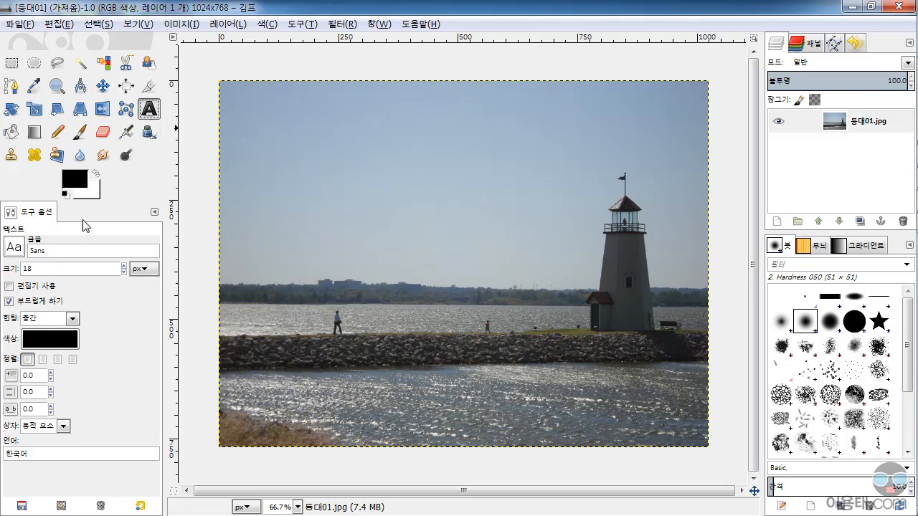
click(9, 287)
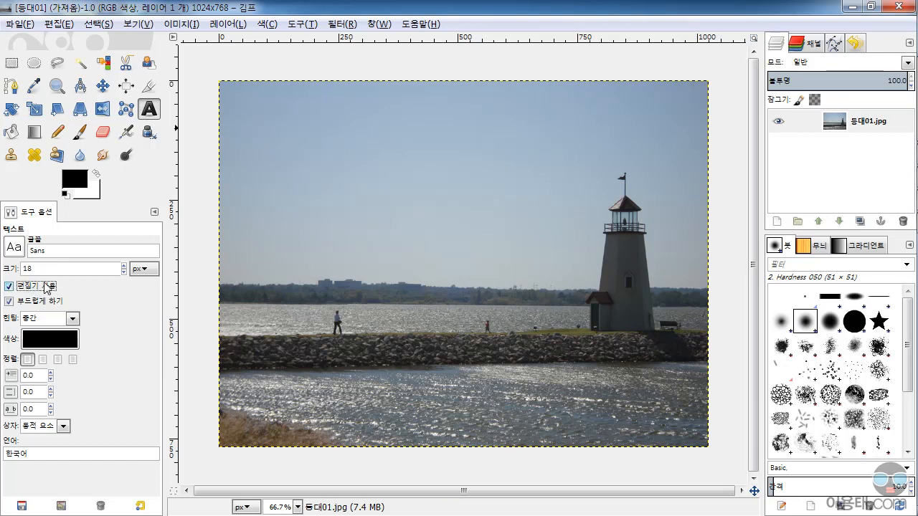
drag(266, 133, 484, 245)
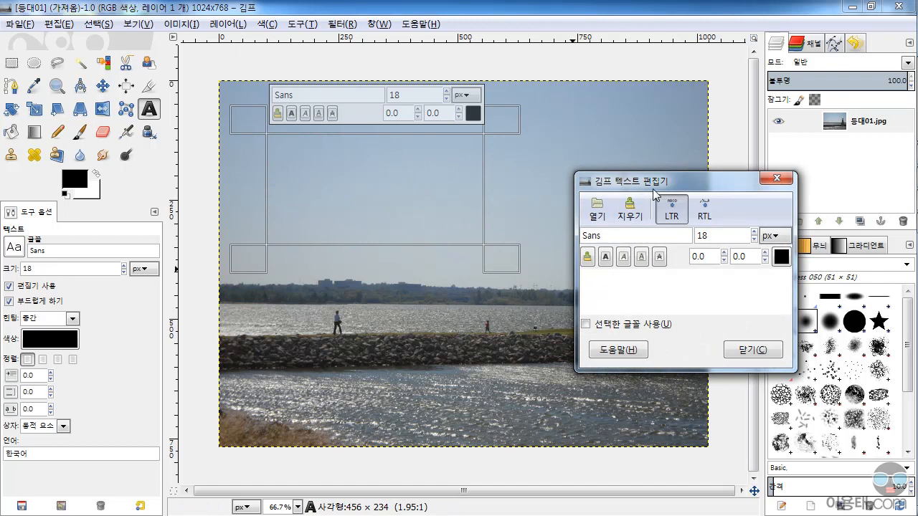
drag(697, 180, 691, 113)
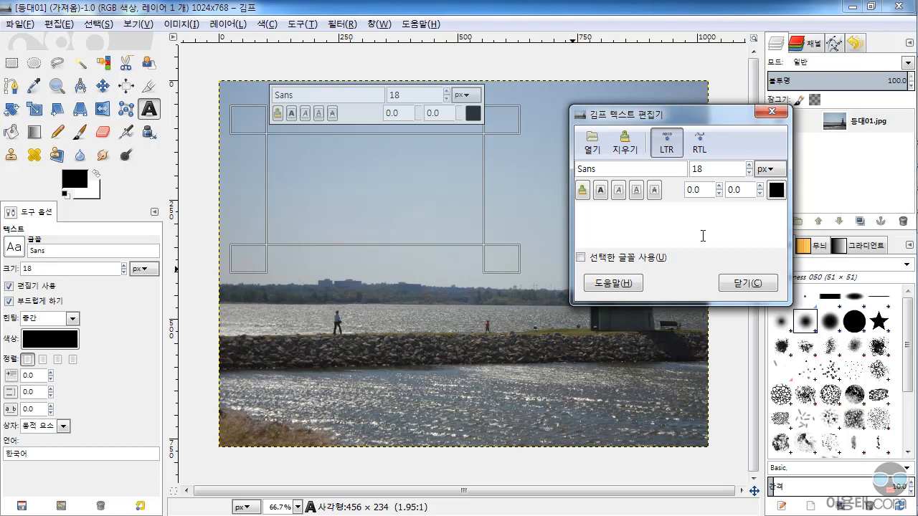
click(740, 284)
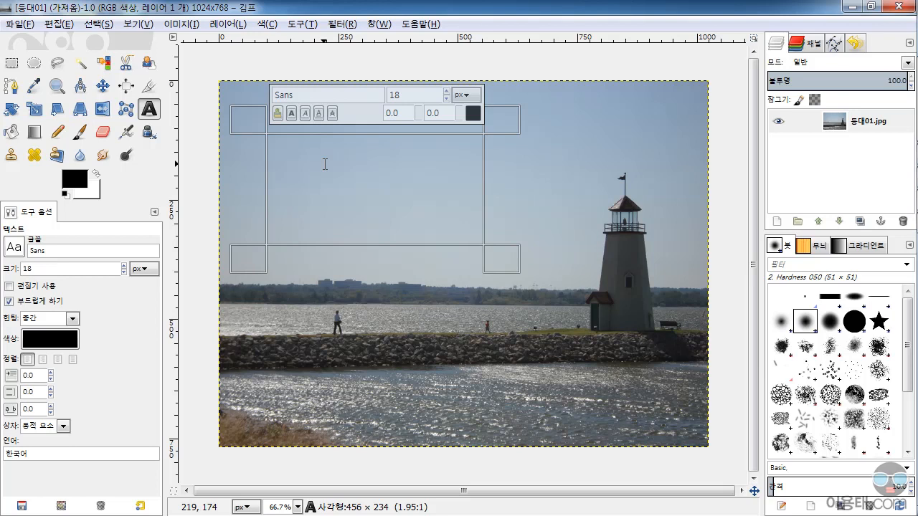
Enter the text 등대지기 in the new text box on the photo
text(EMD)
key(BackSpace)
key(BackSpace)
key(BackSpace)
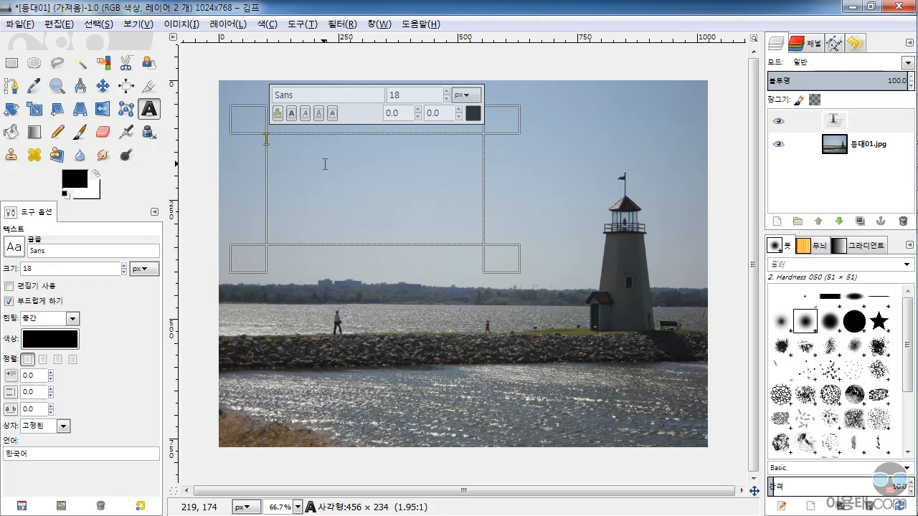
text(등대지기)
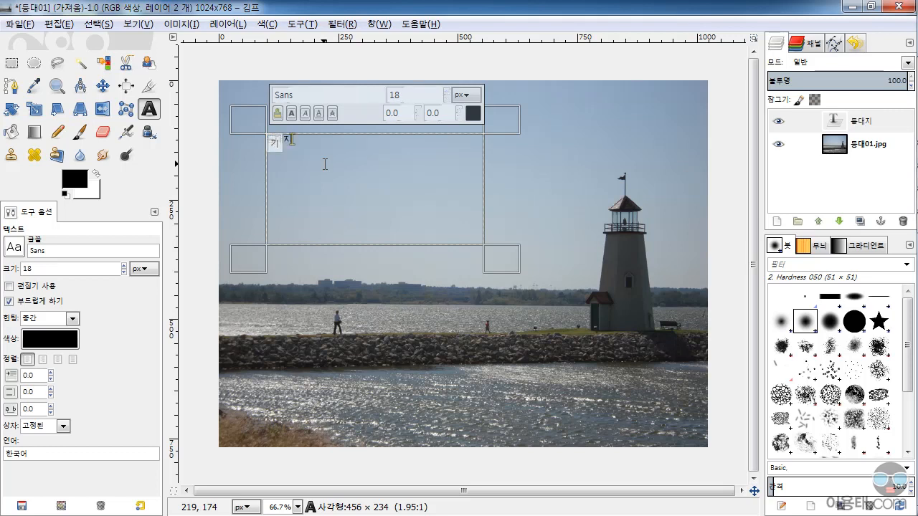
click(346, 171)
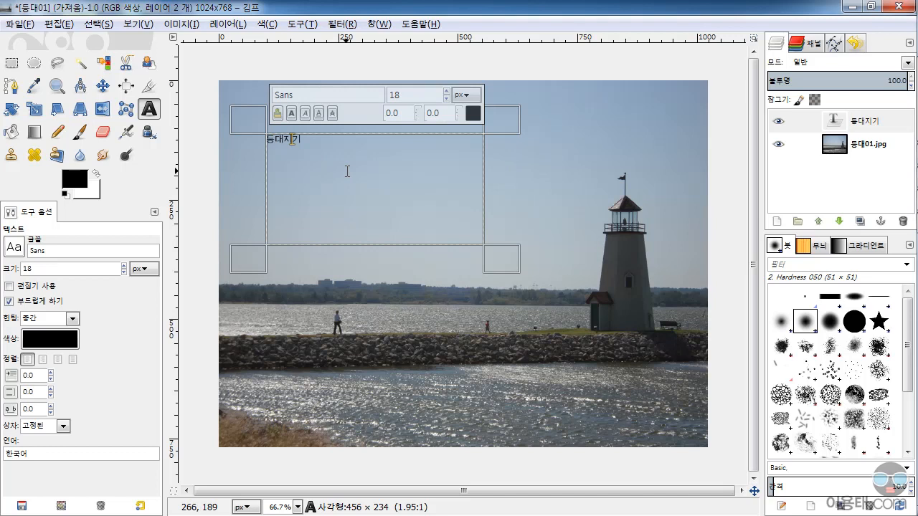
Enlarge only the first three characters of the text, 등대지, past 32 px
drag(300, 140, 266, 139)
click(298, 140)
click(294, 143)
mouse_move(269, 139)
mouse_down()
mouse_move(305, 140)
mouse_move(256, 139)
mouse_up()
key(shift+Right)
key(shift+Left)
key(shift+Right)
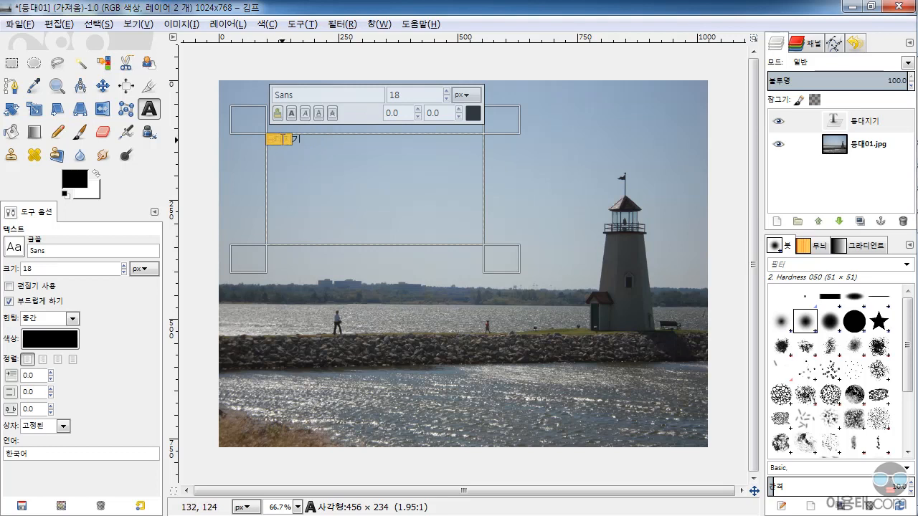
click(446, 91)
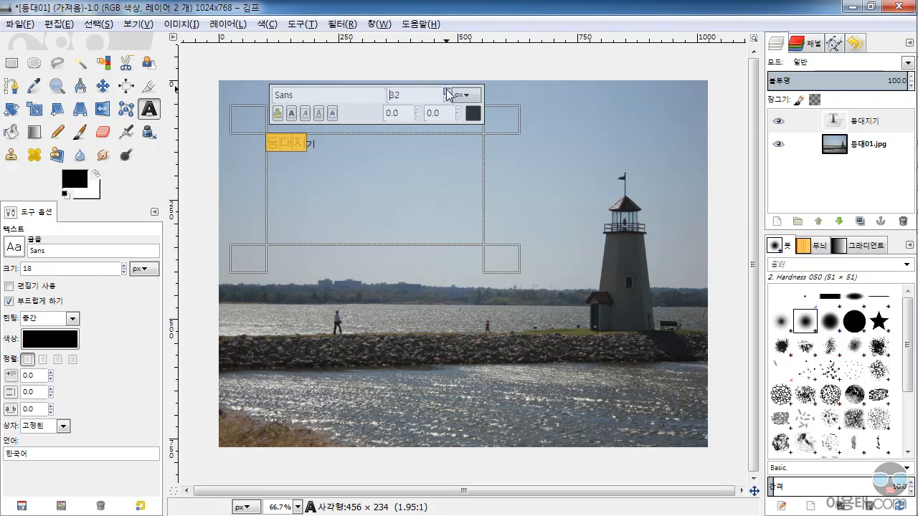
Resize the whole text 등대지기 to 24 px, to 64 px and finally to 107 px
drag(335, 149, 250, 147)
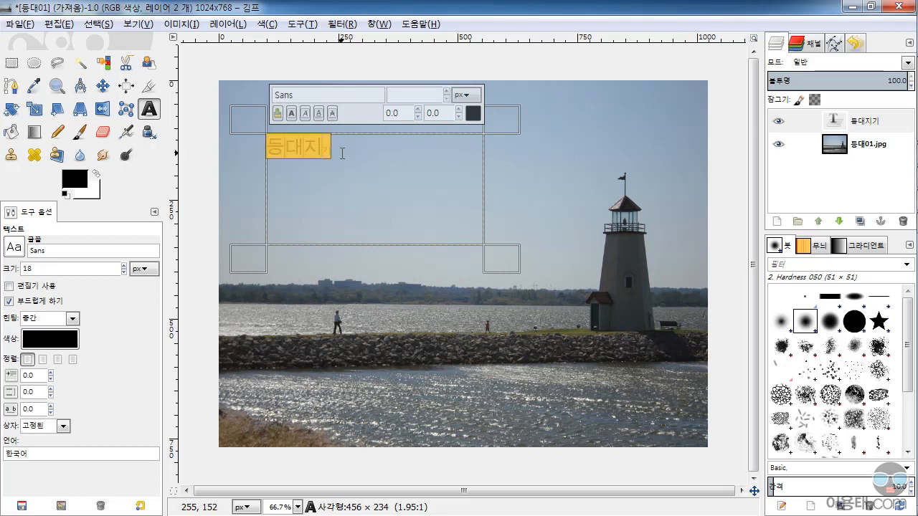
text(24)
key(Return)
double_click(409, 98)
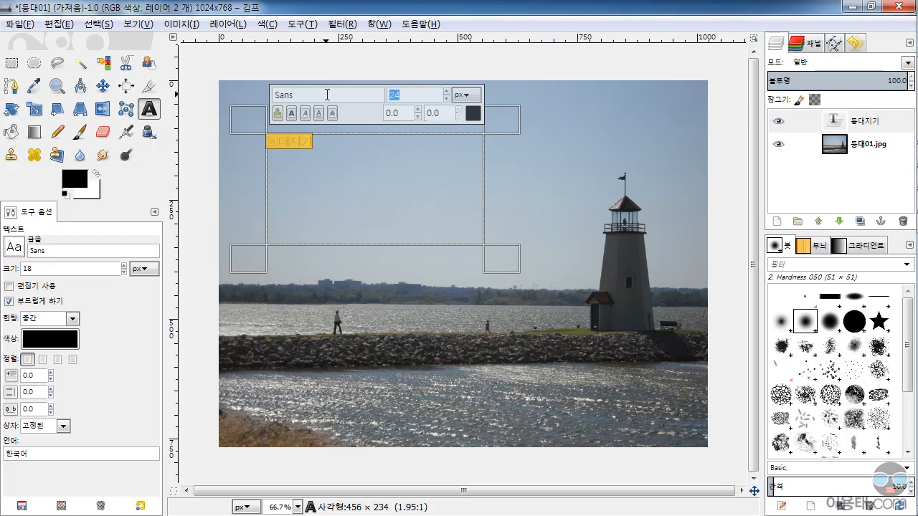
text(64)
key(Return)
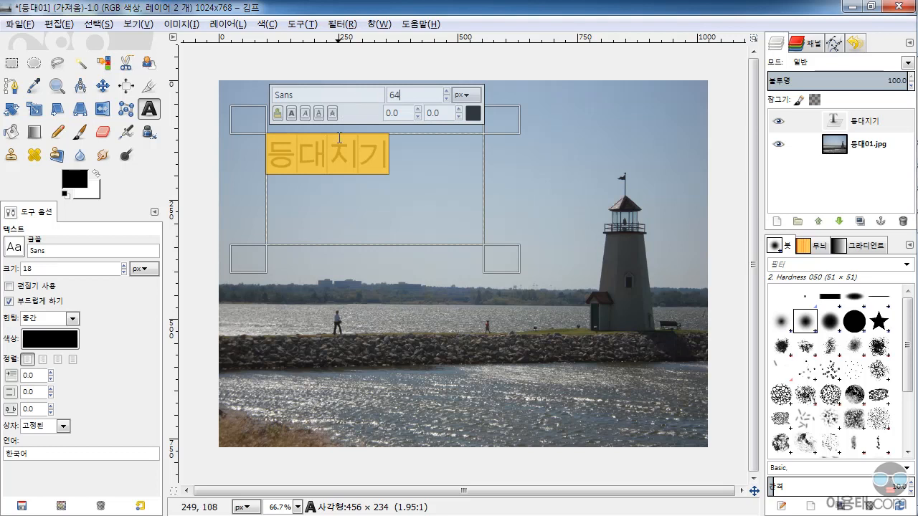
click(446, 92)
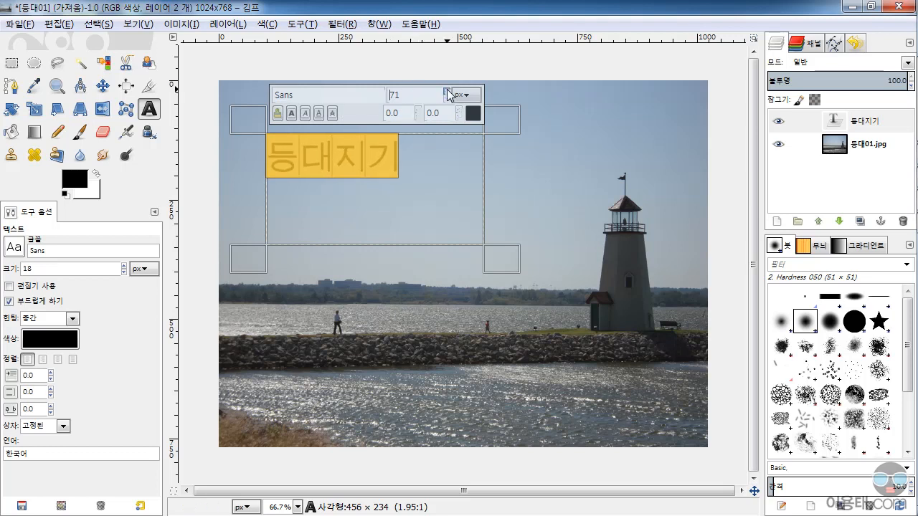
click(446, 91)
click(447, 91)
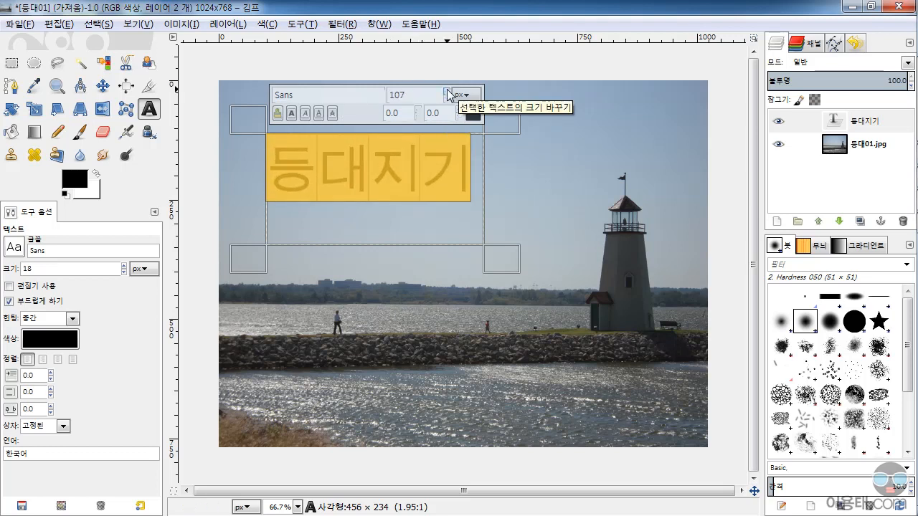
Change the colour of the whole selected text 등대지기 to red (ff0000)
drag(473, 176, 269, 181)
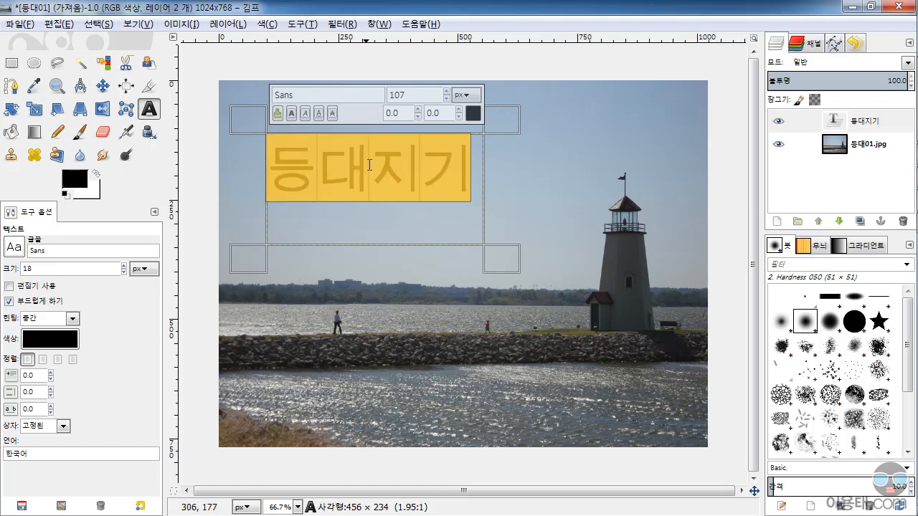
click(432, 174)
drag(467, 172, 284, 167)
click(473, 111)
drag(161, 114, 175, 97)
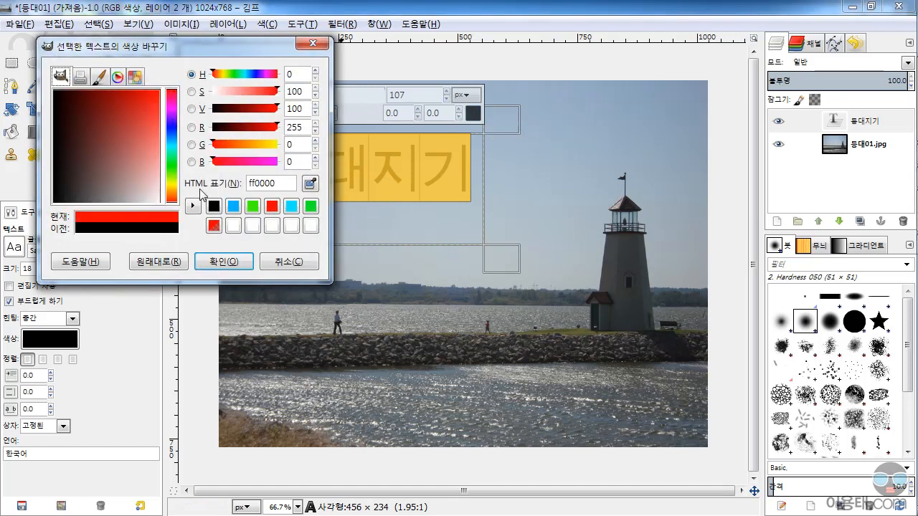
click(228, 261)
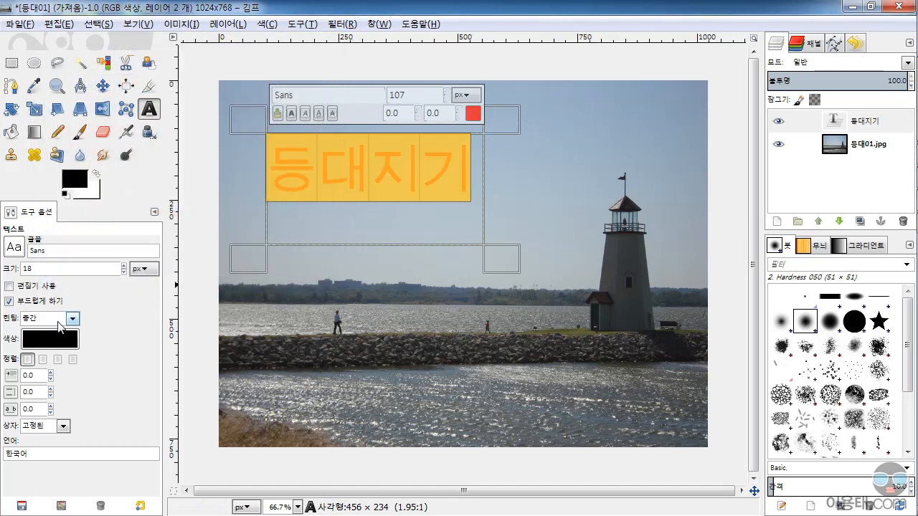
Set the Text tool's own colour option to a bright pink
click(57, 344)
click(190, 123)
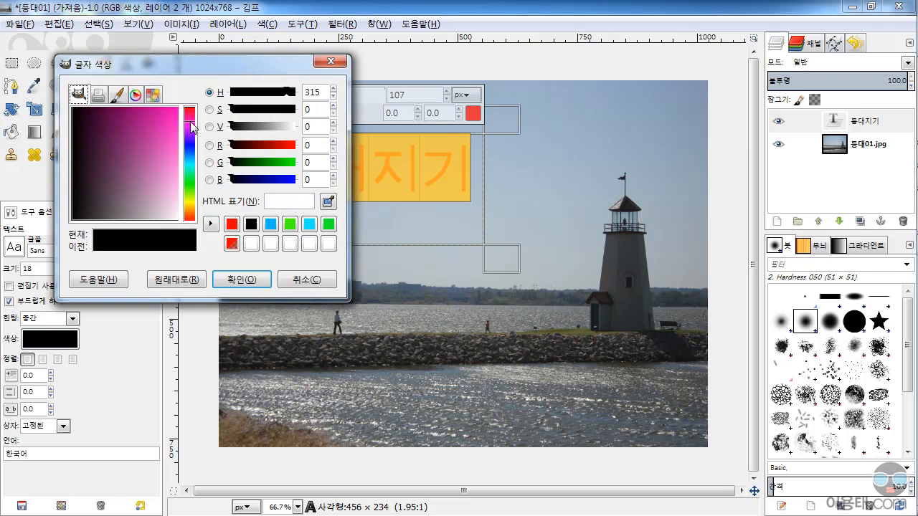
click(167, 116)
click(241, 279)
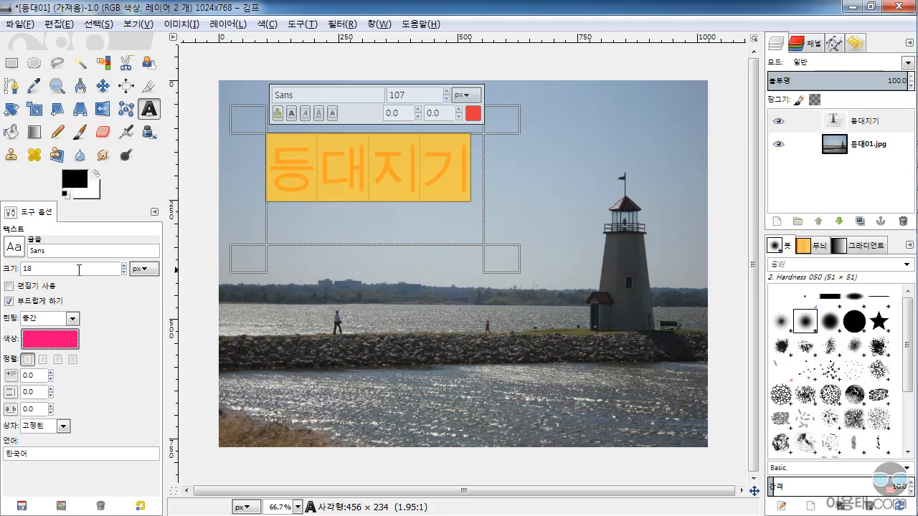
Try the fonts 휴먼중간샘체 and 휴먼고딕 on the text and settle on 휴먼옛체
click(15, 247)
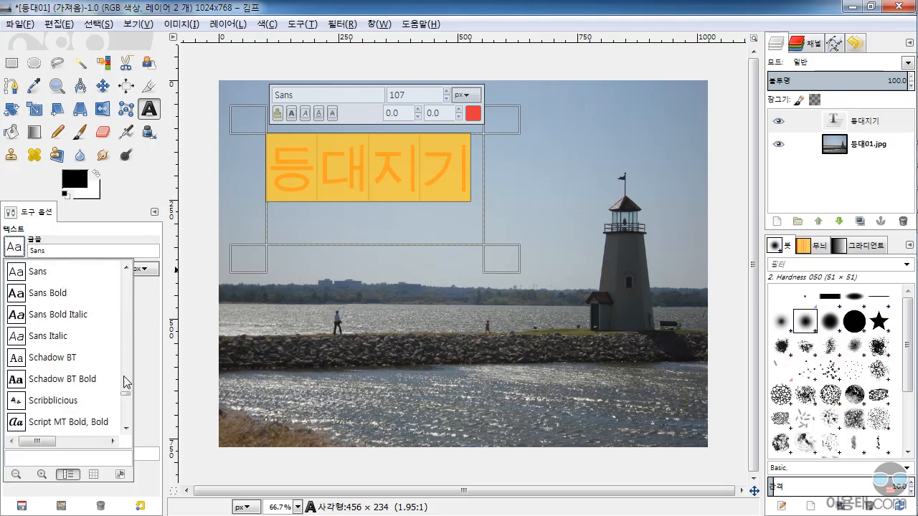
drag(126, 395, 131, 428)
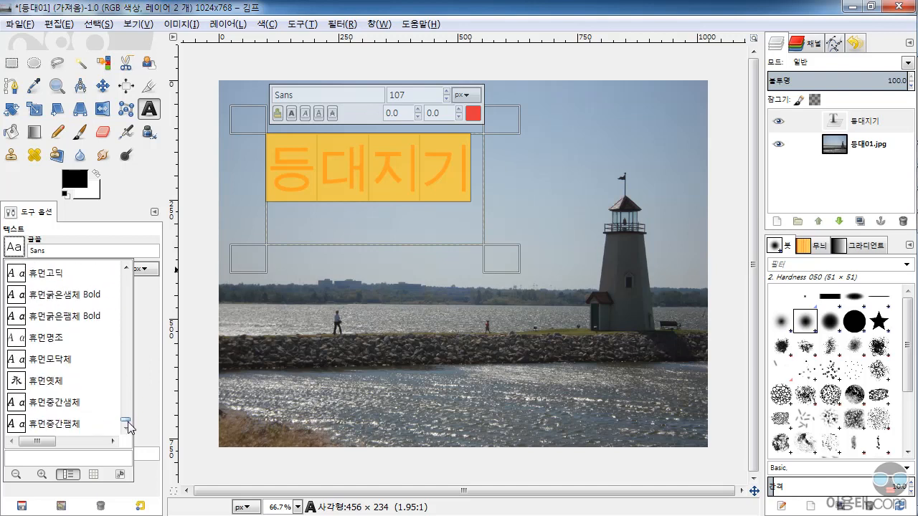
click(64, 403)
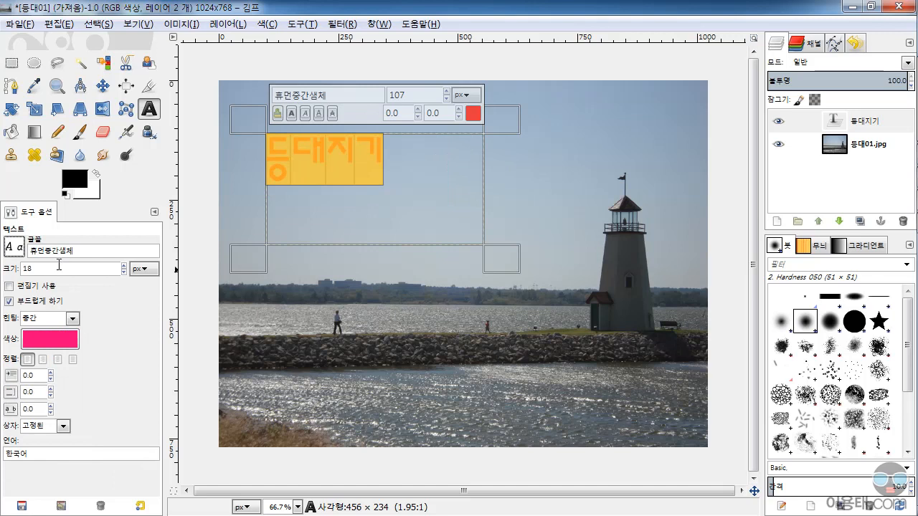
click(20, 250)
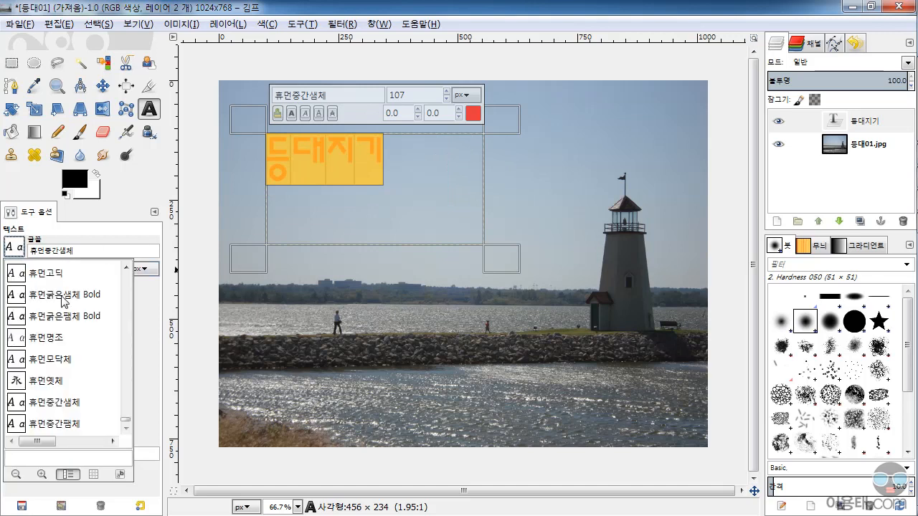
click(50, 272)
click(14, 251)
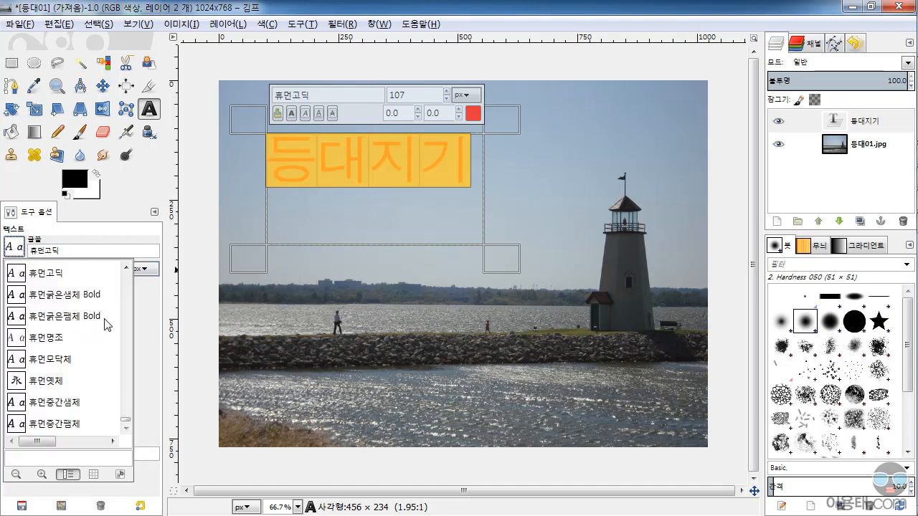
click(59, 386)
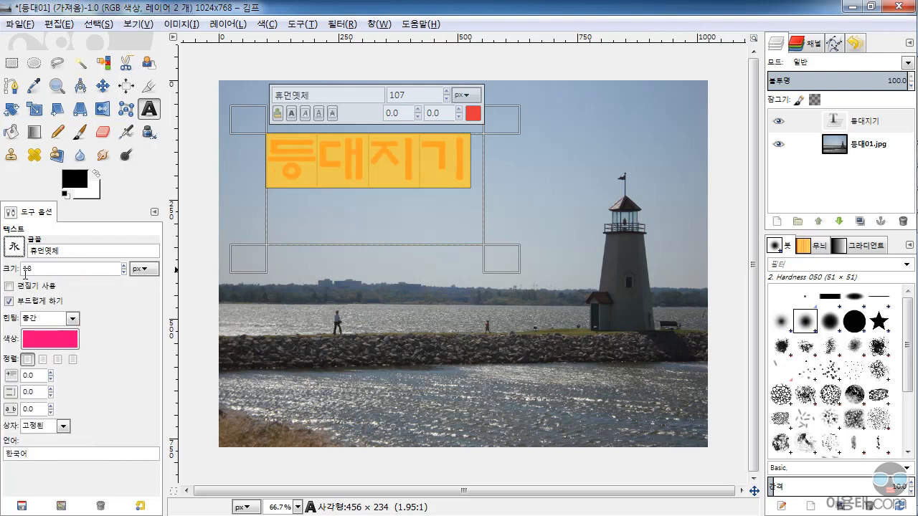
click(14, 251)
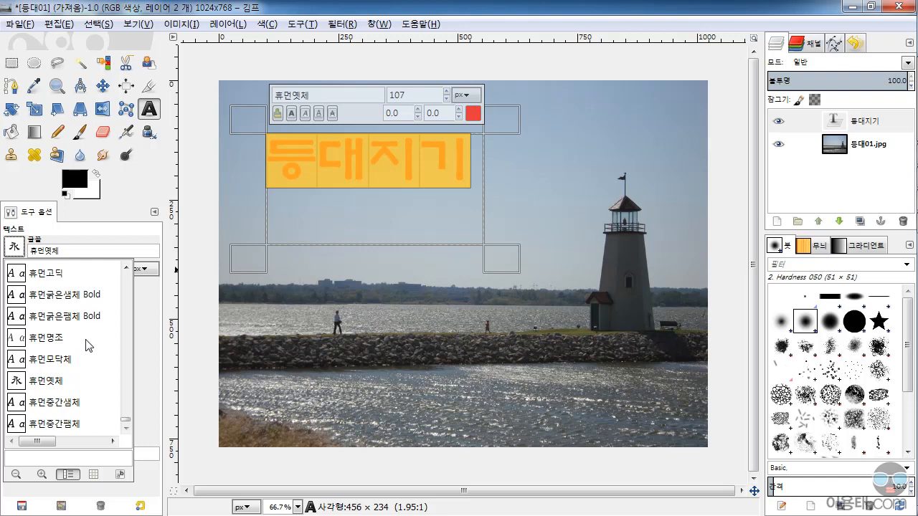
click(117, 211)
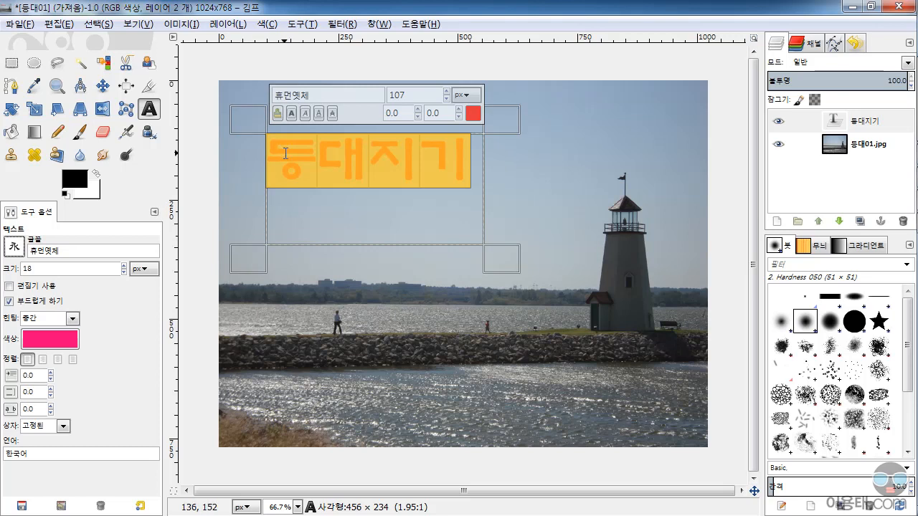
Set the Text tool's hinting to 없음 (none) and reselect the whole text 등대지기
ctrl+scroll(279, 143, up, 2)
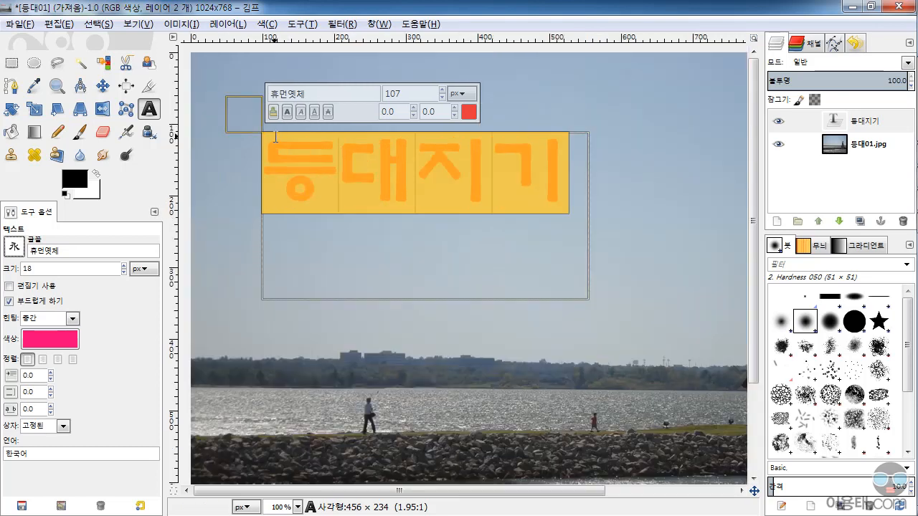
click(74, 321)
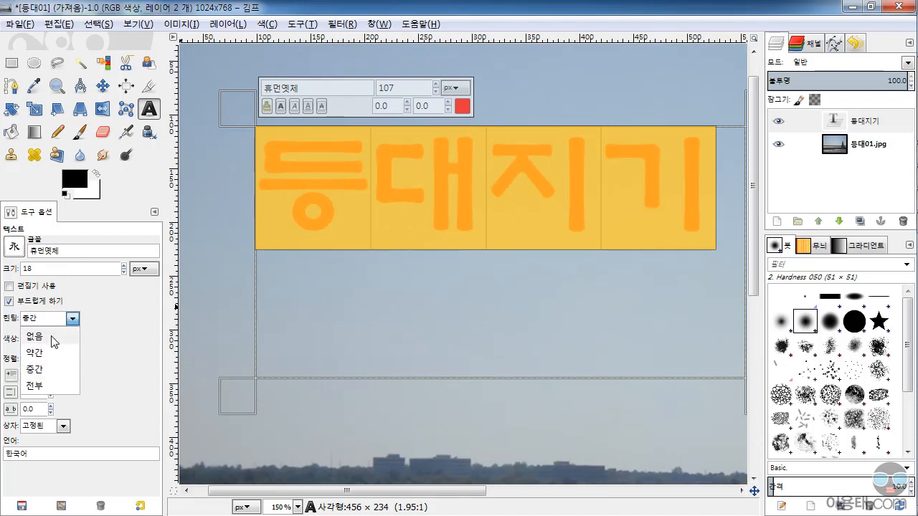
click(51, 335)
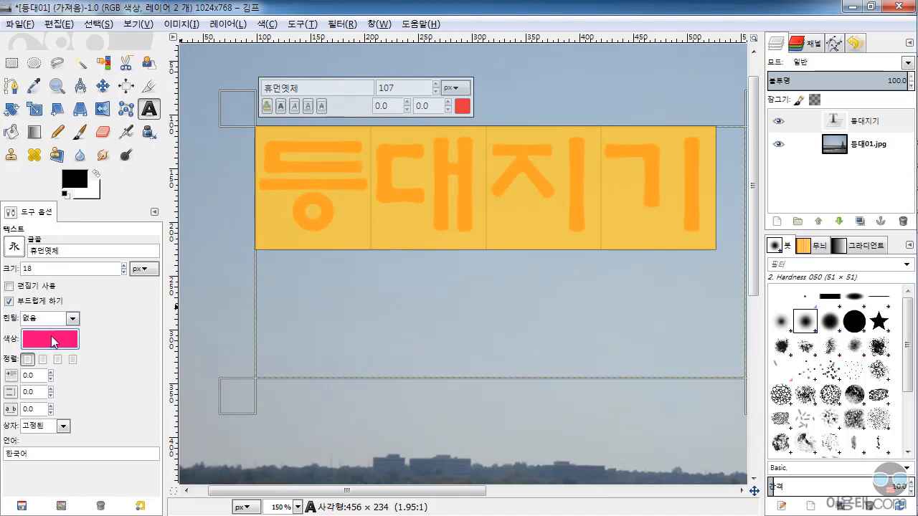
click(341, 203)
drag(704, 194, 251, 200)
click(361, 210)
drag(660, 191, 208, 198)
Try the hinting levels 약간 (slight) and 전부 (full) on the text and settle on 약간
click(74, 319)
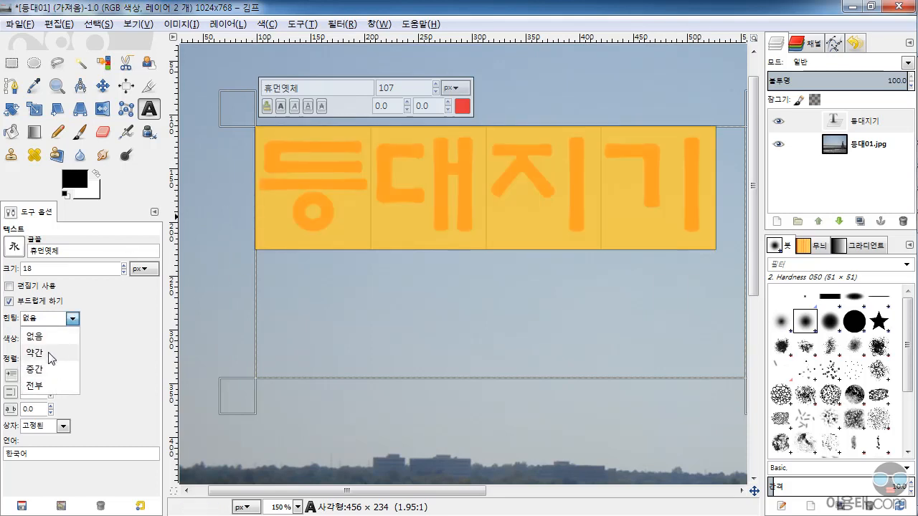
click(50, 353)
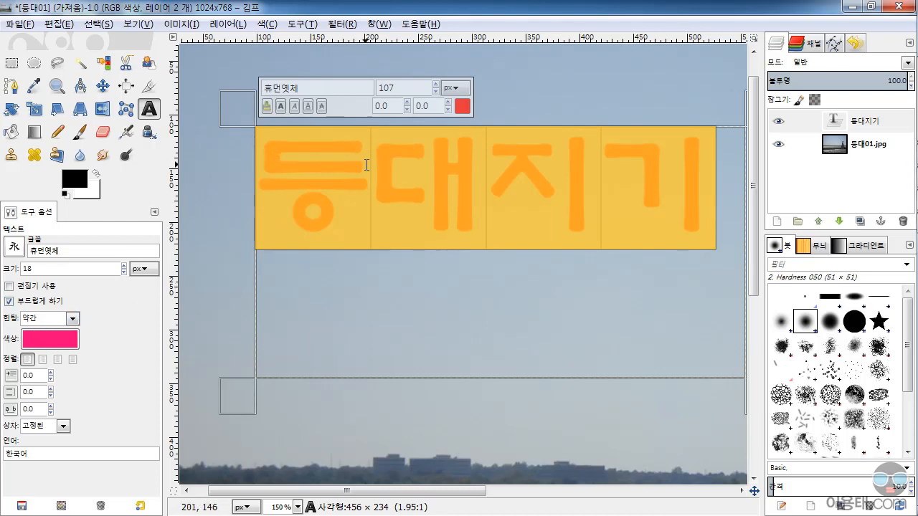
click(74, 319)
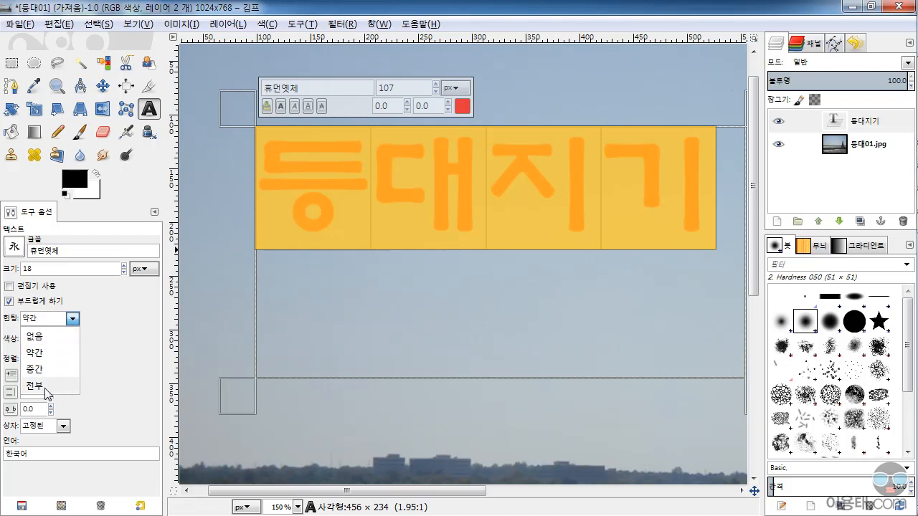
click(50, 387)
click(362, 202)
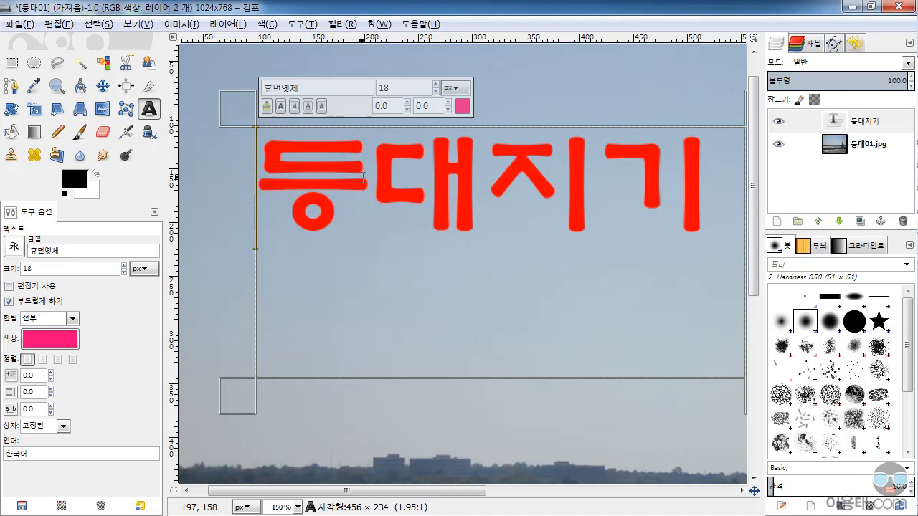
click(72, 319)
click(58, 352)
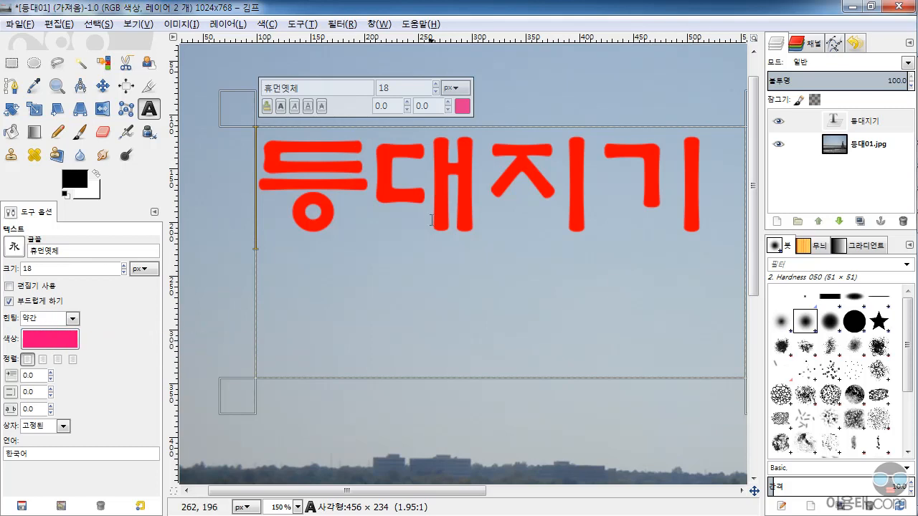
Try filled justification on the text and restore left justification
scroll(431, 221, down, 1)
scroll(430, 220, down, 1)
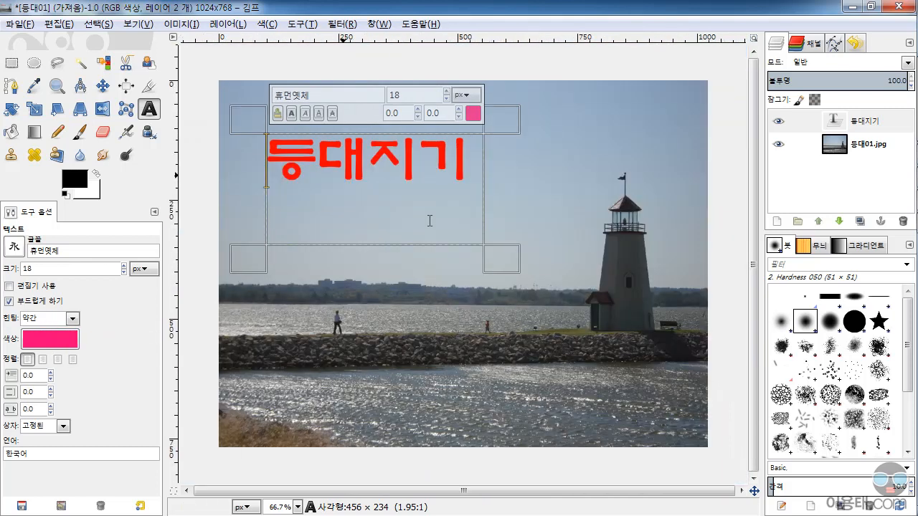
click(74, 364)
click(29, 362)
Leave text editing by switching to the Move tool and reopen the 등대지기 text layer for editing
click(834, 120)
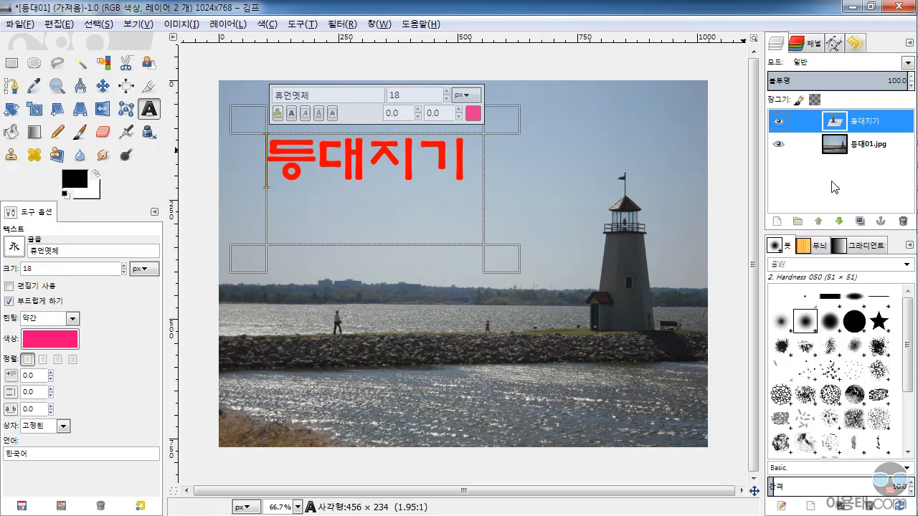
click(103, 87)
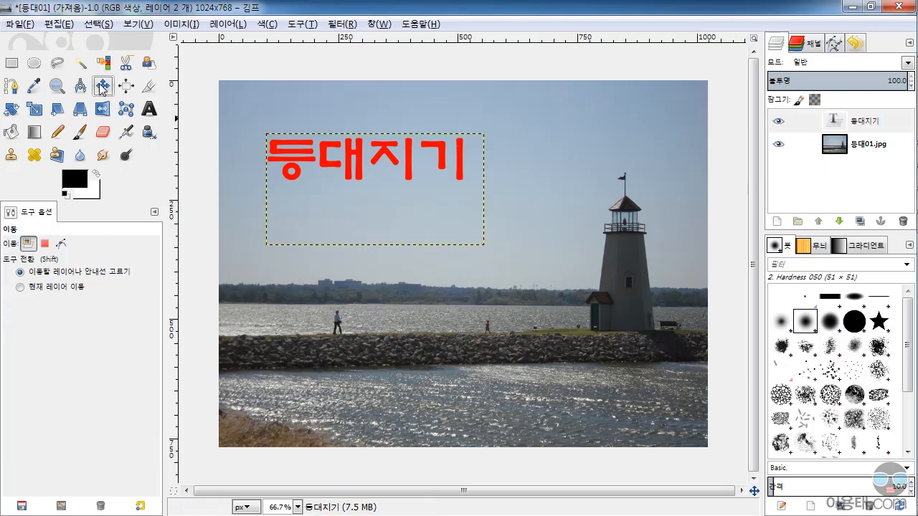
click(823, 186)
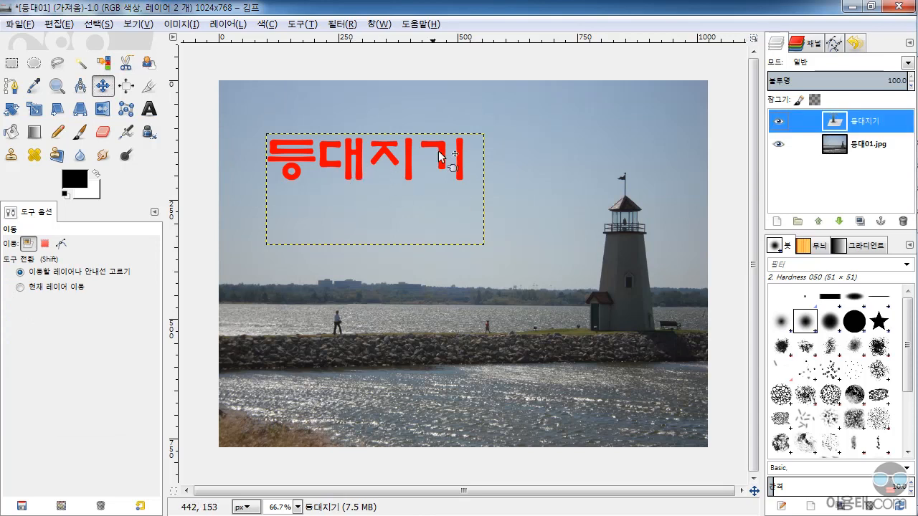
double_click(834, 124)
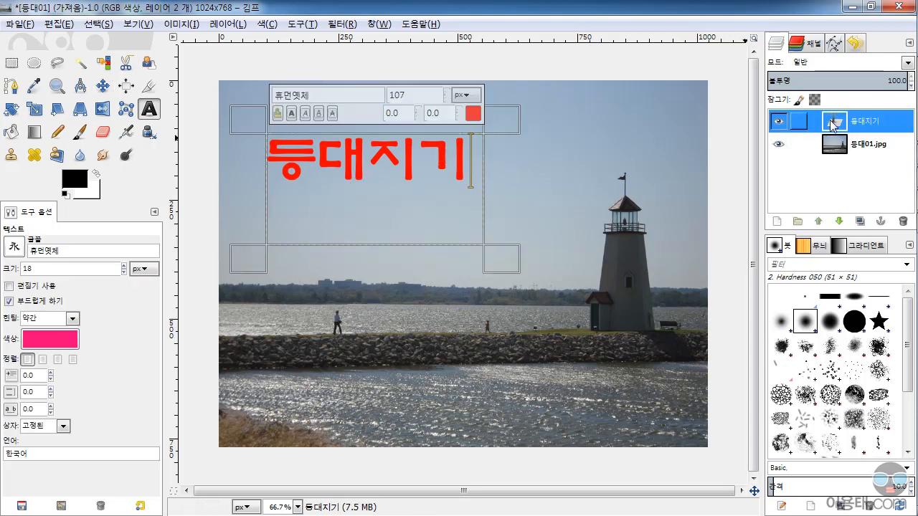
Select only the last two characters 지기 and set the Text tool's own colour option to turquoise (0bffc8)
drag(470, 159, 263, 159)
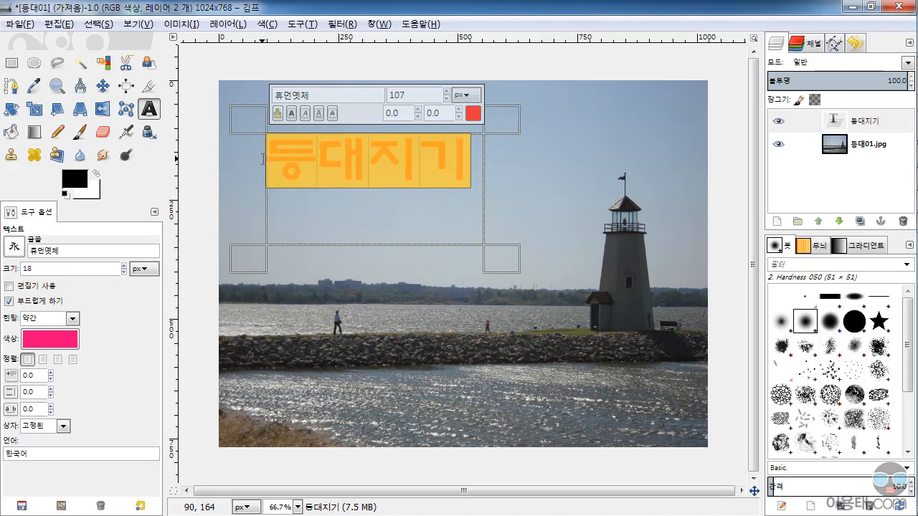
click(357, 162)
drag(381, 162, 472, 163)
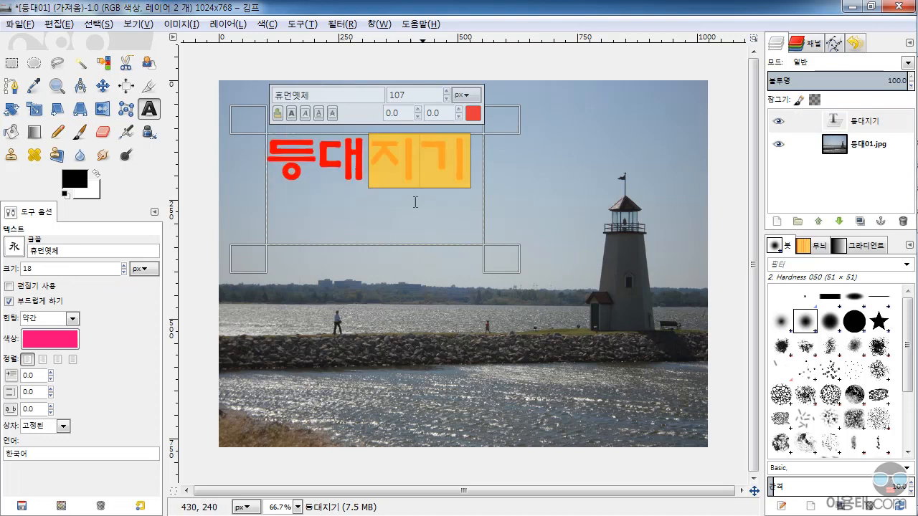
click(369, 166)
double_click(462, 164)
click(460, 164)
drag(377, 155, 460, 157)
click(36, 342)
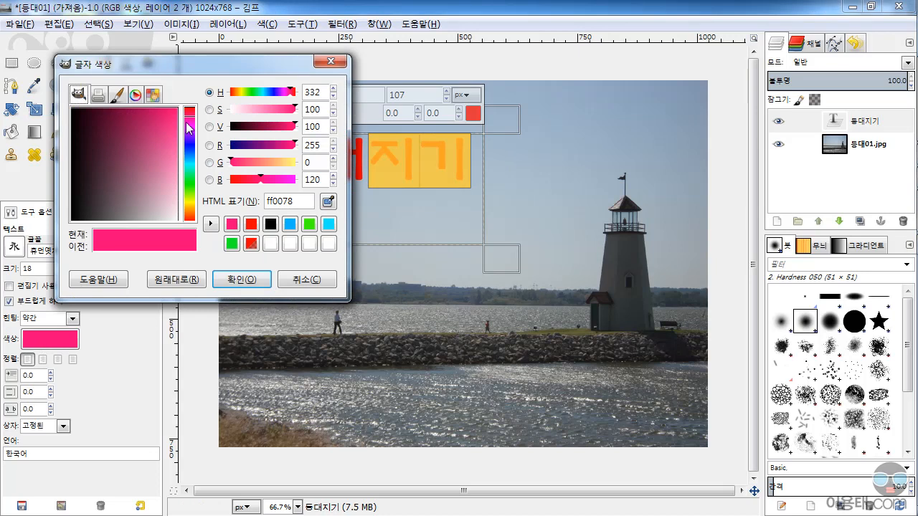
drag(191, 159, 192, 168)
drag(163, 141, 182, 112)
click(222, 278)
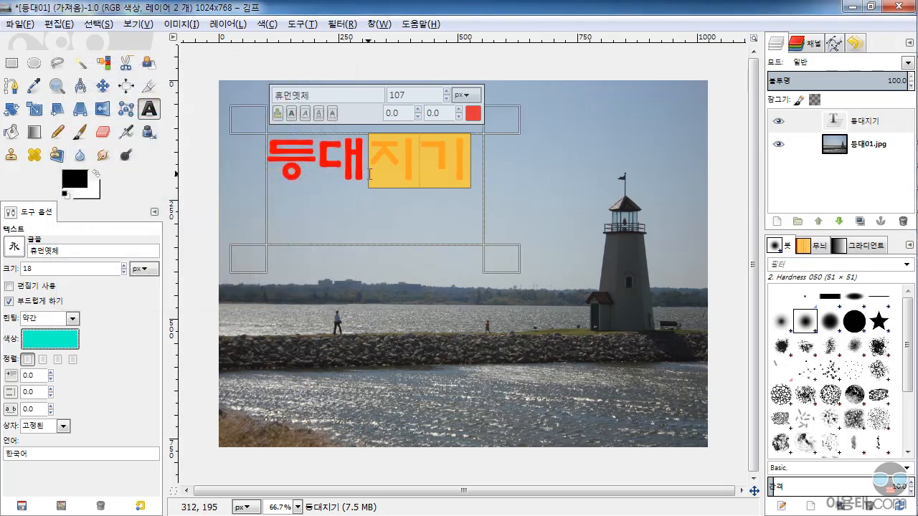
Change the colour of the selected characters 지기 themselves to turquoise
click(370, 159)
key(shift+End)
click(473, 113)
drag(208, 152, 208, 185)
drag(181, 155, 214, 126)
click(247, 296)
click(370, 168)
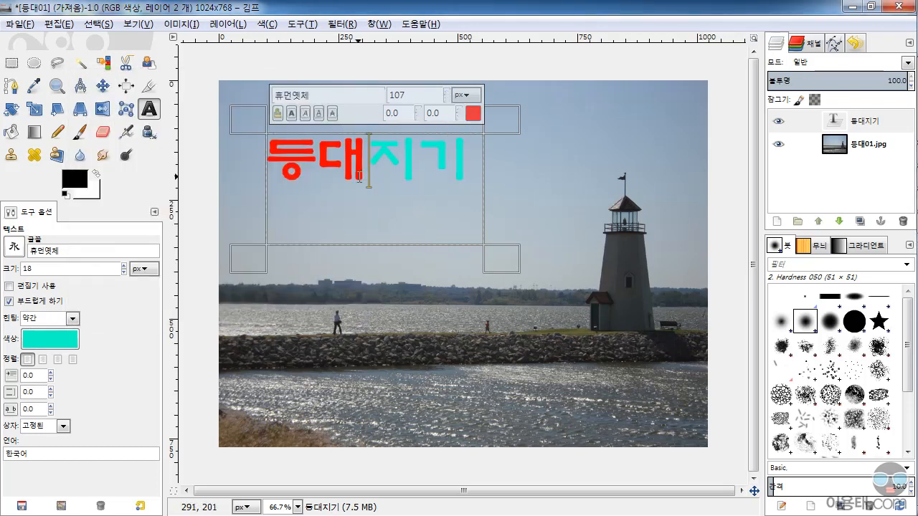
Select the whole text 등대지기 and set the Text tool's own colour option to light blue (00eaff)
drag(461, 162, 252, 162)
click(465, 182)
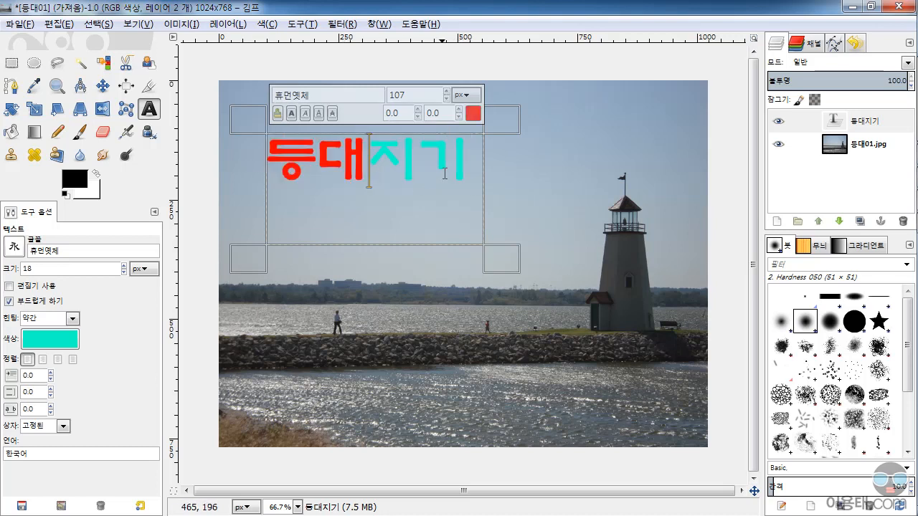
key(ctrl+a)
click(58, 338)
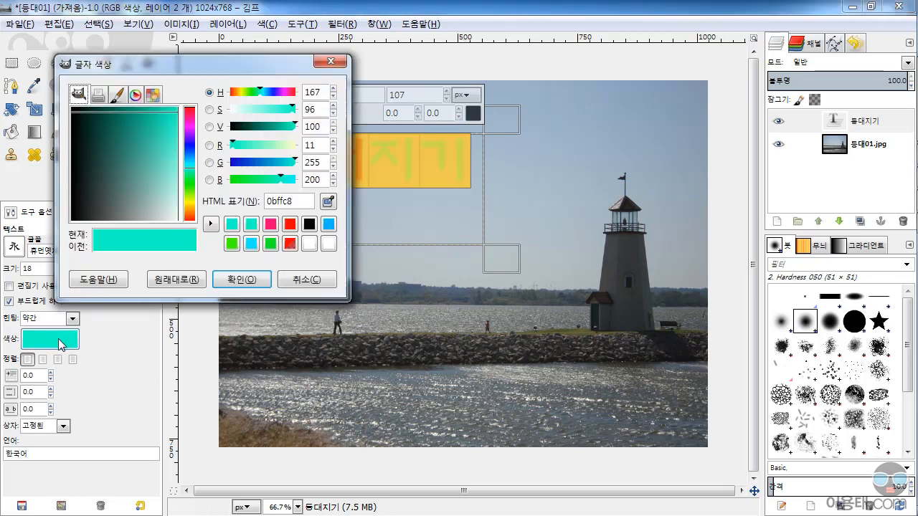
click(189, 162)
drag(167, 113, 182, 105)
click(241, 282)
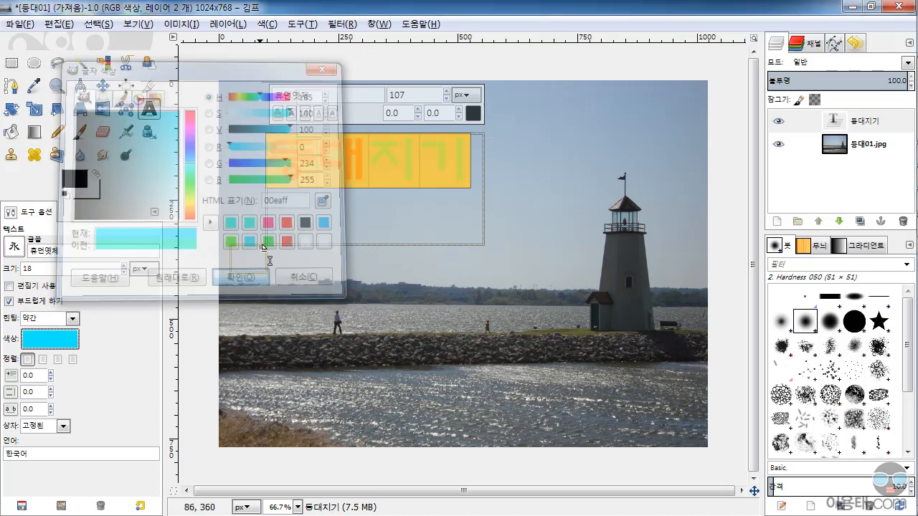
Change the colour of the whole selected text 등대지기 itself to bright cyan
click(473, 112)
click(206, 181)
drag(176, 132, 197, 124)
click(251, 298)
click(370, 172)
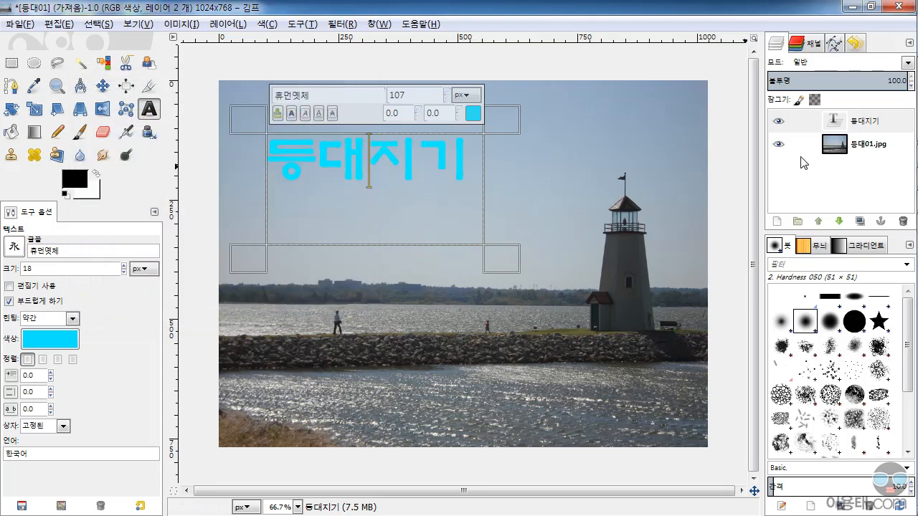
Discard the text information of the 등대지기 layer
click(841, 125)
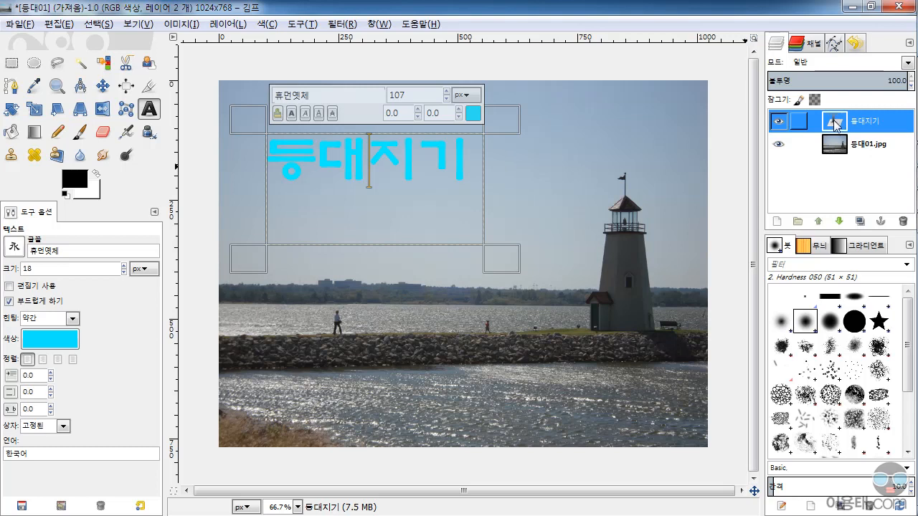
right_click(839, 125)
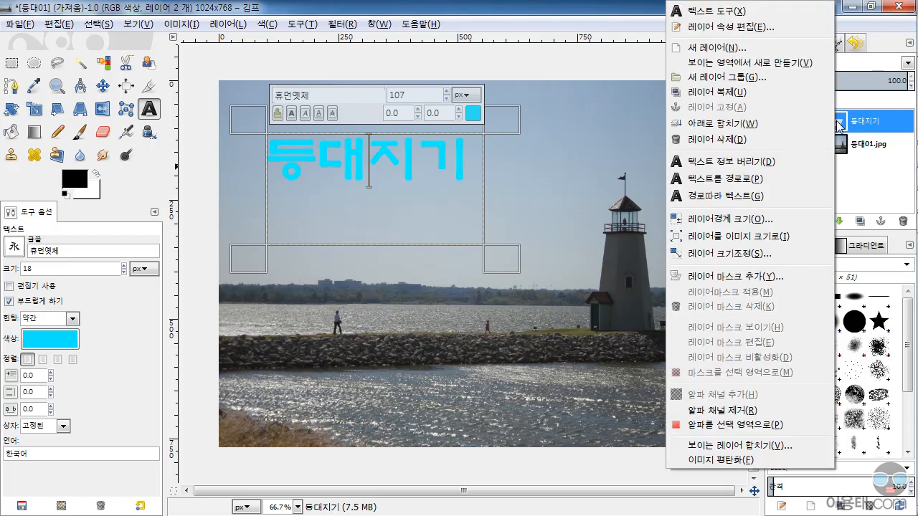
click(758, 165)
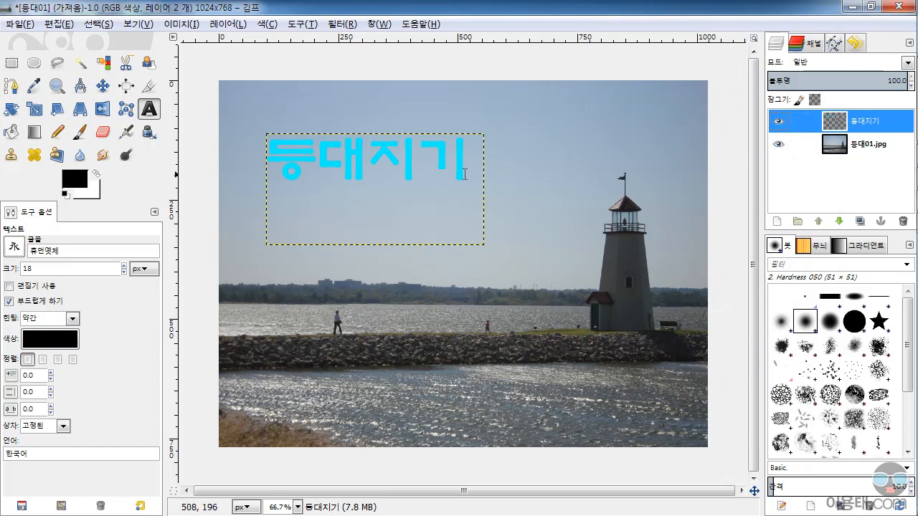
click(836, 123)
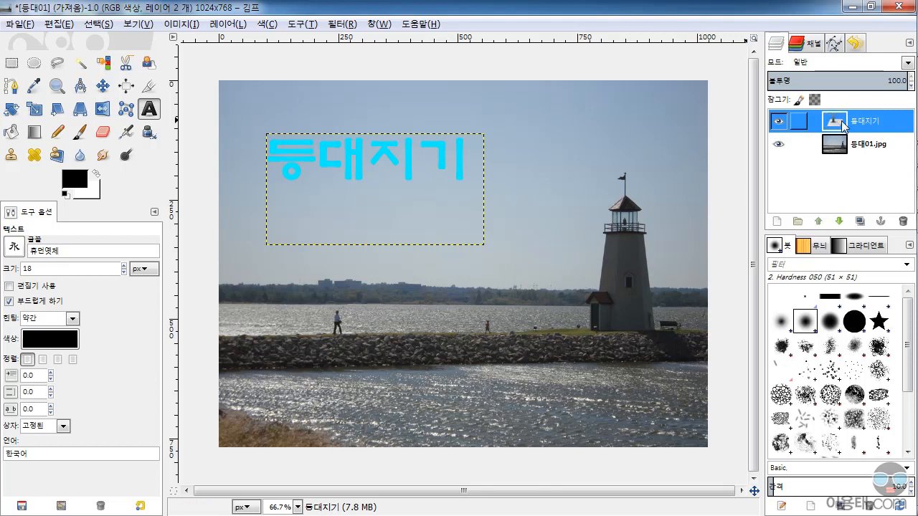
right_click(840, 126)
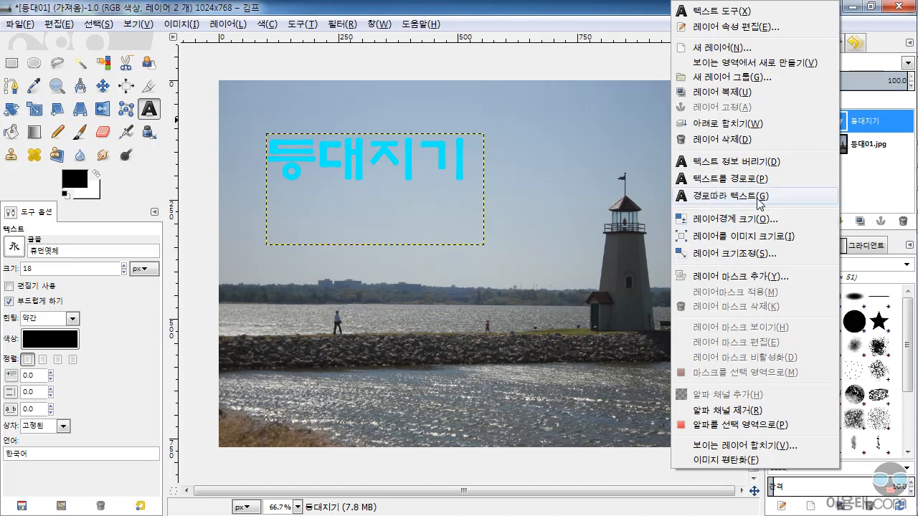
click(600, 339)
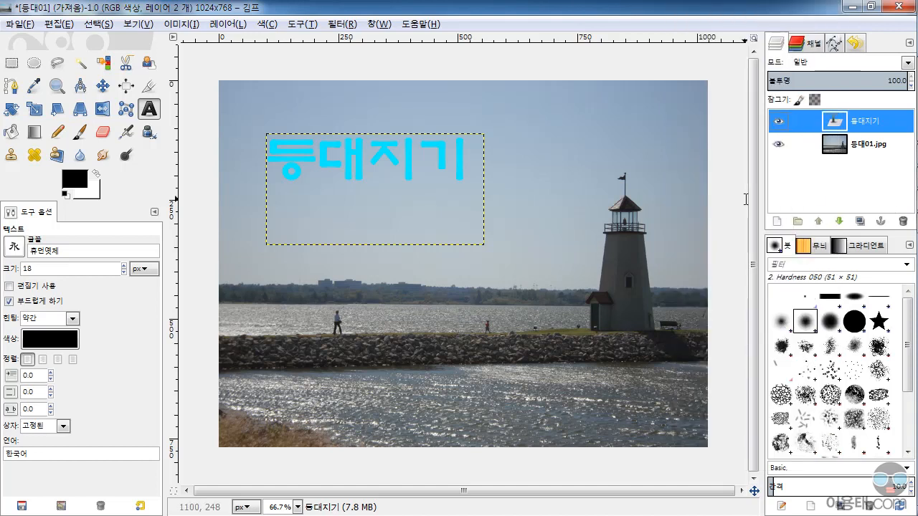
Draw a wavy three-point path from the rocky bank across the water to the lighthouse base and show the paths list
click(11, 86)
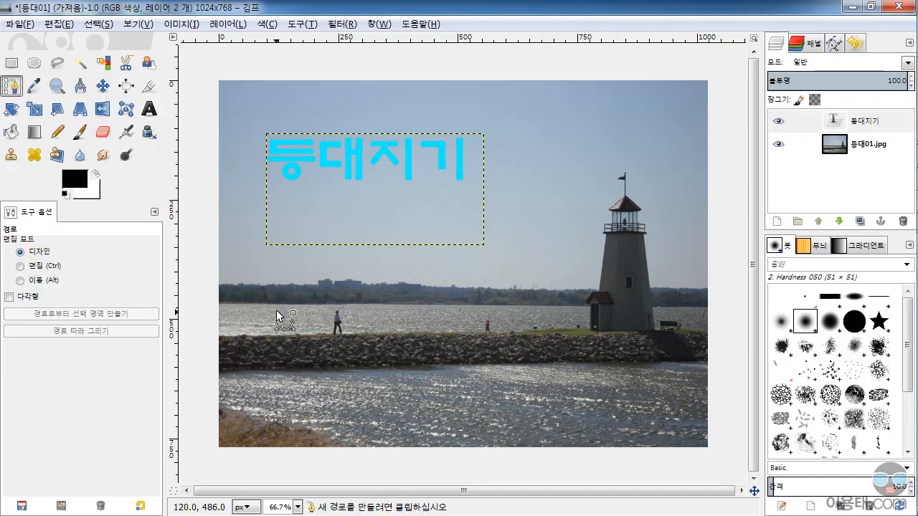
click(246, 361)
drag(384, 384, 467, 359)
drag(570, 326, 681, 334)
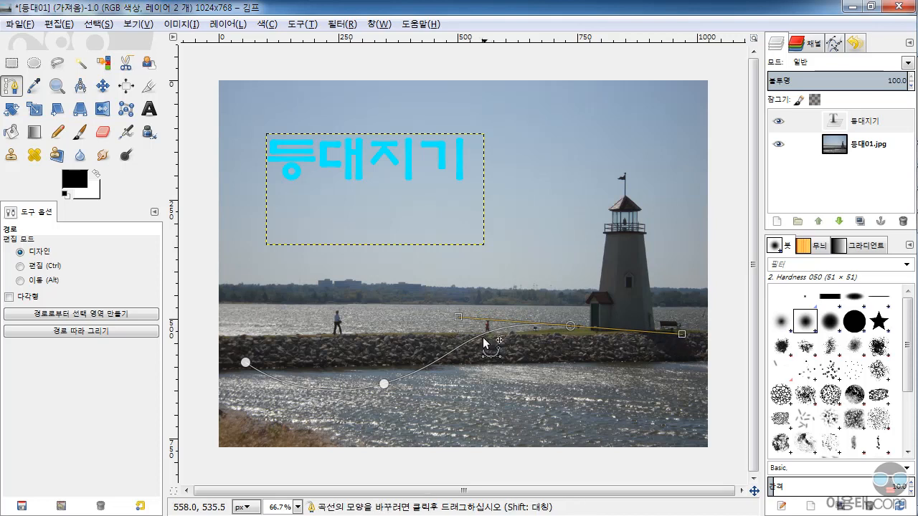
click(833, 43)
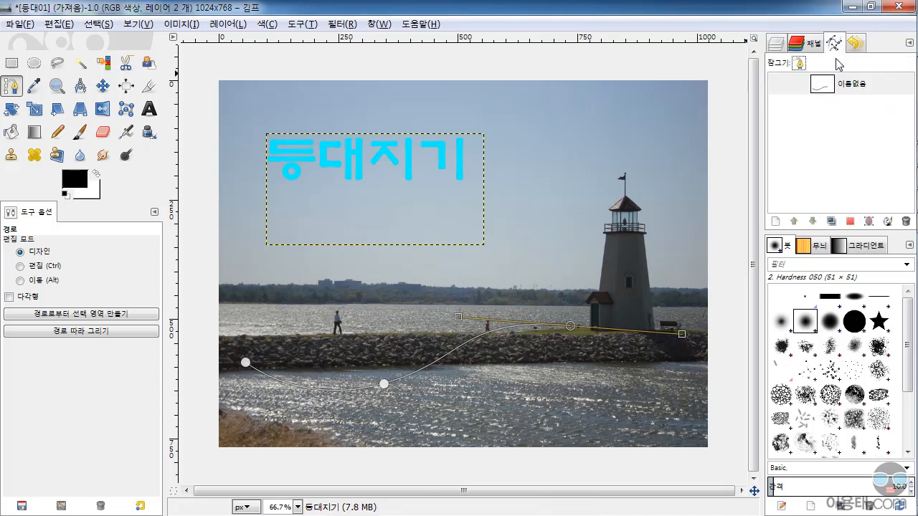
Run Text along Path on the 등대지기 text layer and select the resulting text-shaped path in the paths list
click(775, 43)
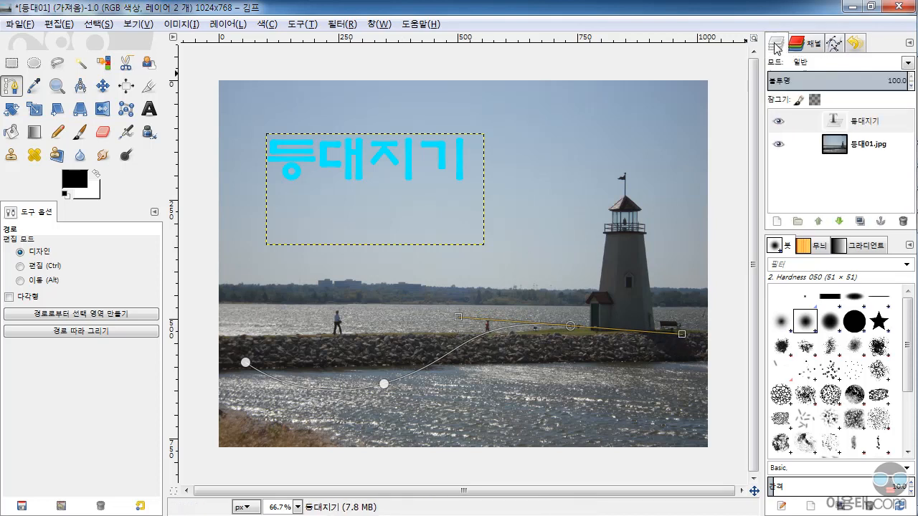
click(832, 125)
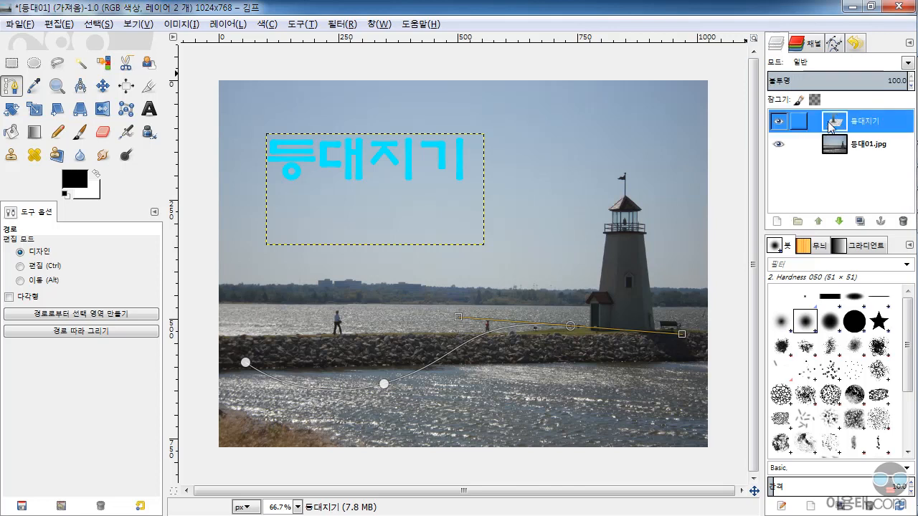
right_click(837, 126)
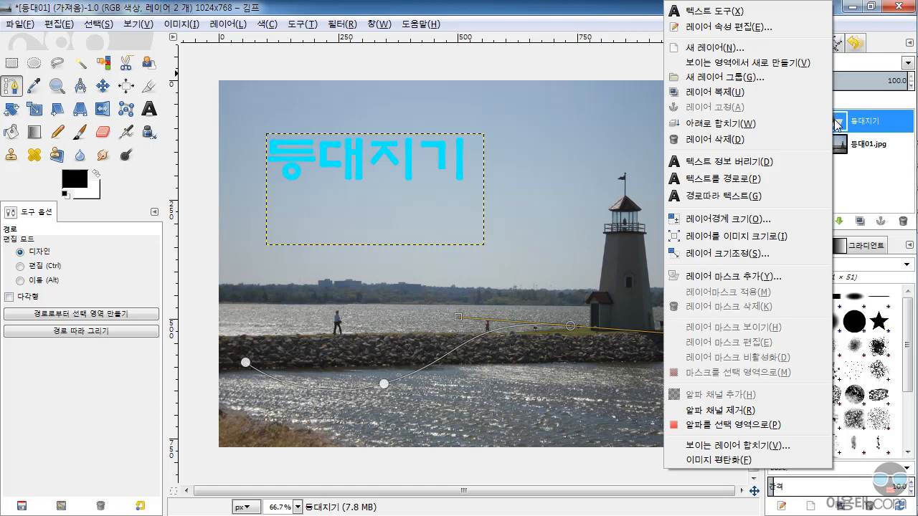
click(728, 197)
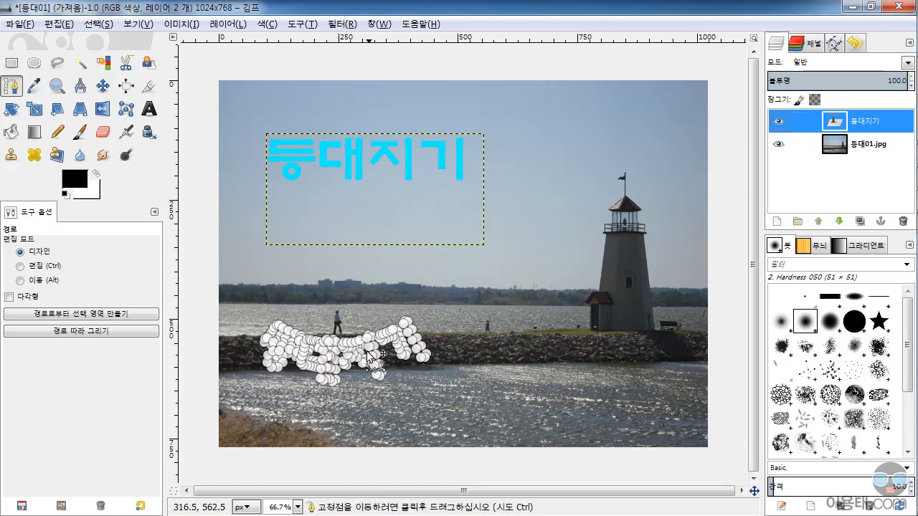
click(833, 44)
click(838, 86)
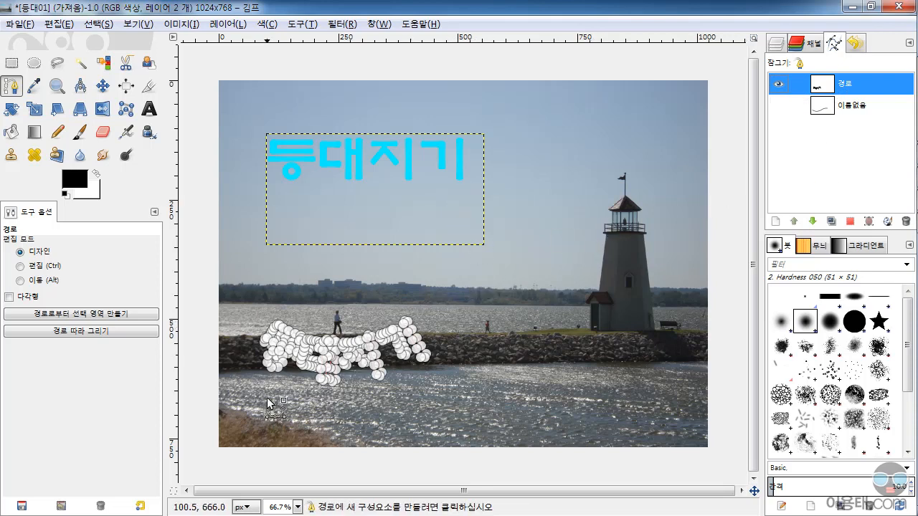
Convert the text-shaped path to a selection and add a new transparent 1024 × 768 px layer named 레이어
scroll(263, 401, up, 2)
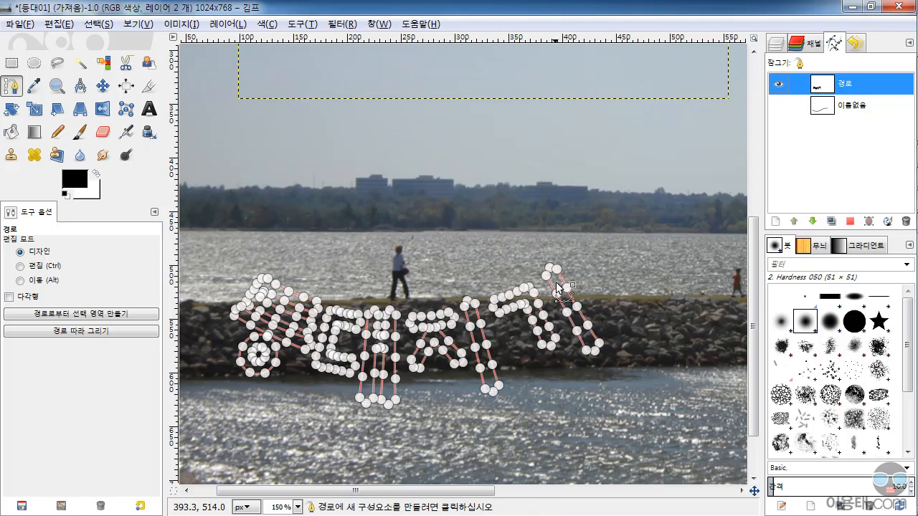
click(851, 221)
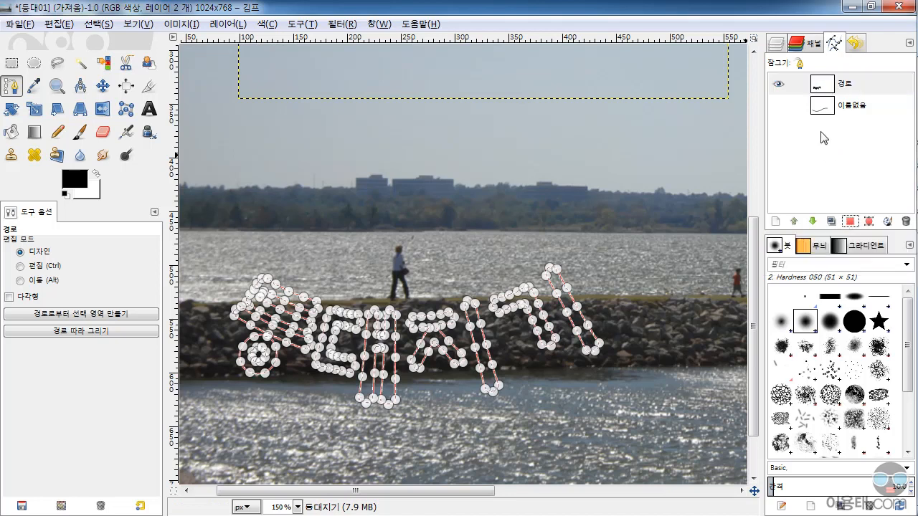
click(777, 45)
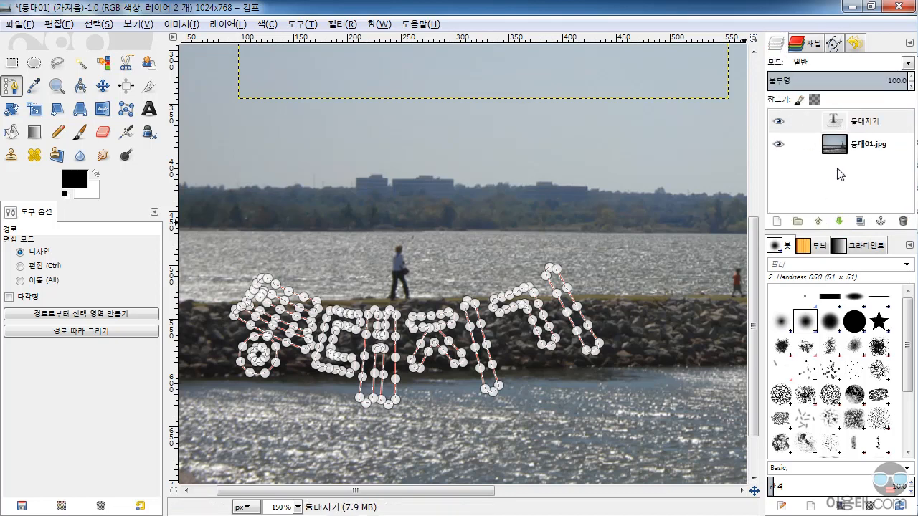
click(778, 222)
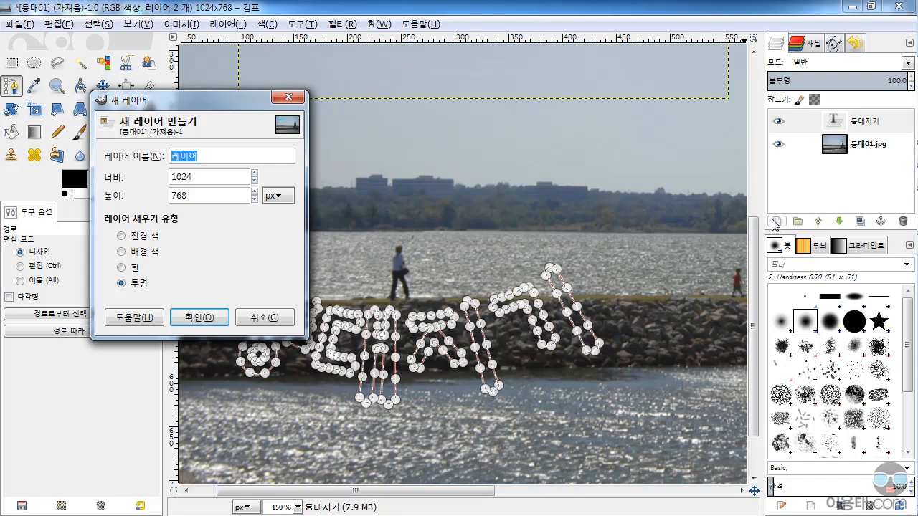
click(204, 321)
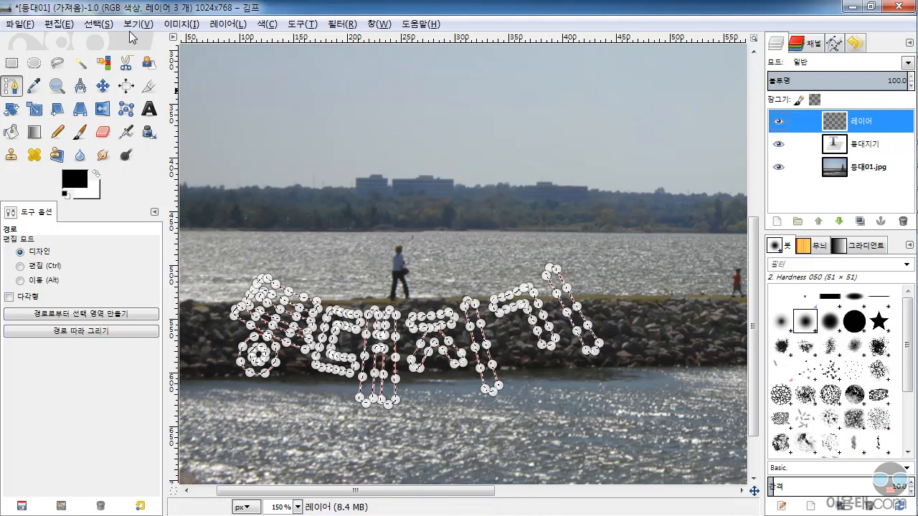
Set the foreground colour to bright cyan and fill the text-shaped selection on the new layer with it
click(58, 27)
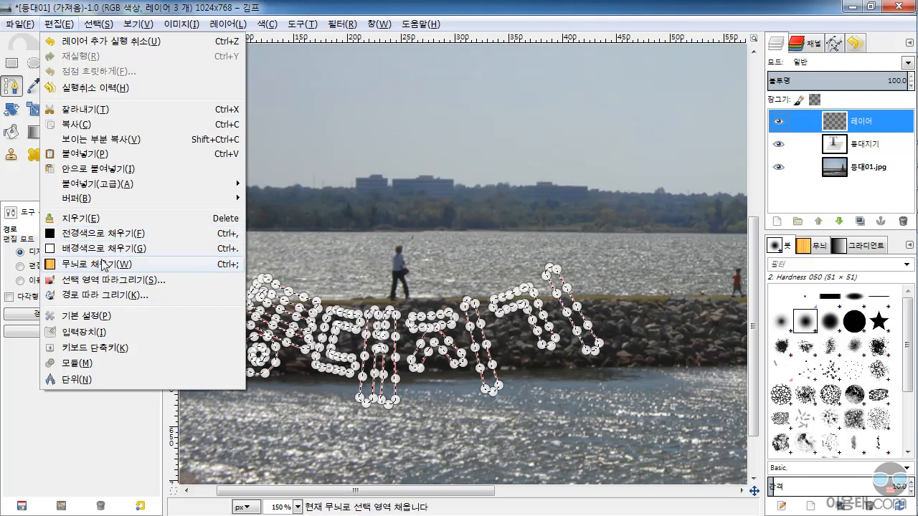
click(303, 3)
click(88, 184)
click(266, 312)
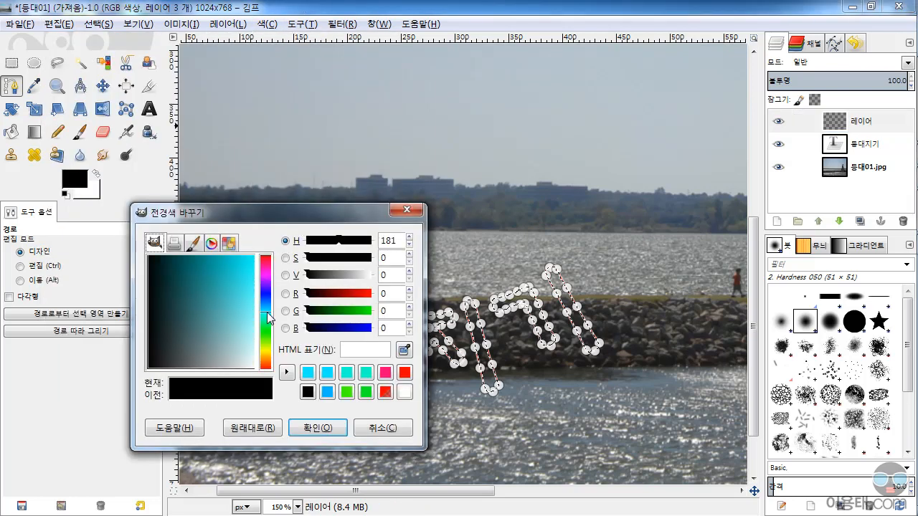
click(252, 269)
drag(252, 269, 256, 256)
click(269, 319)
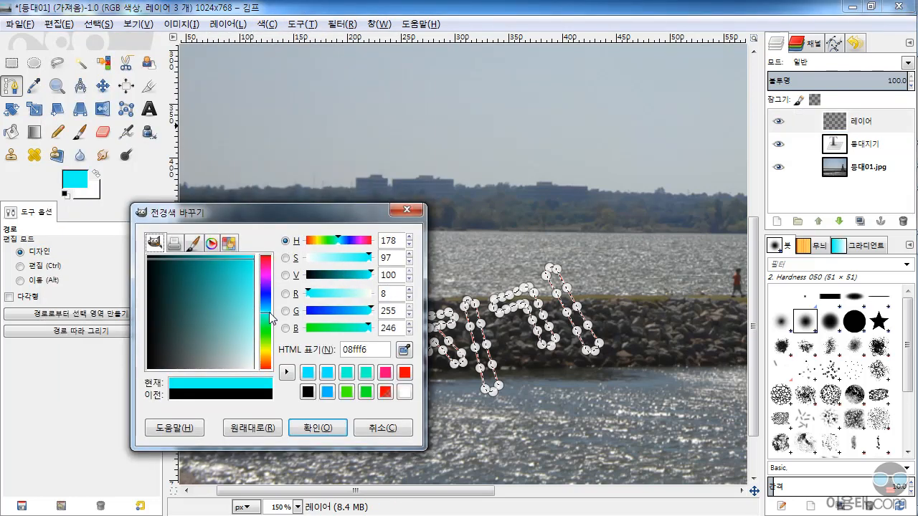
drag(270, 313, 269, 310)
click(319, 428)
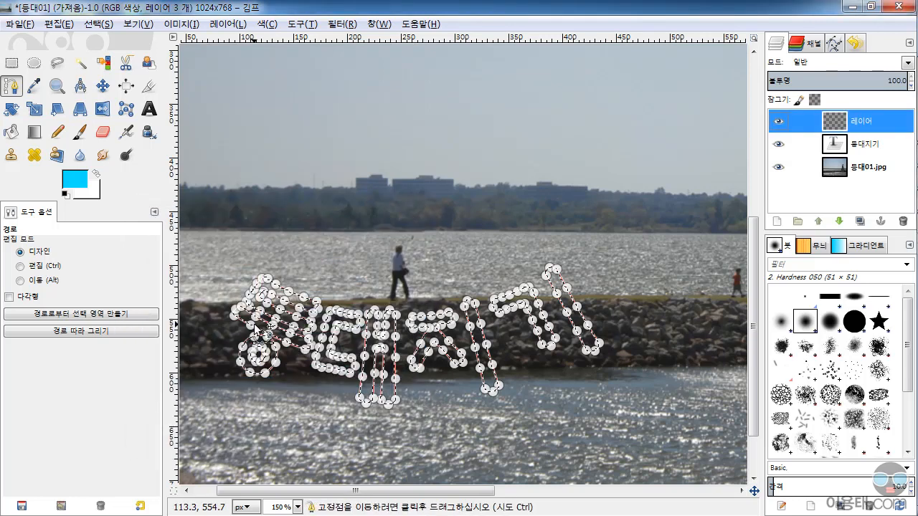
click(64, 24)
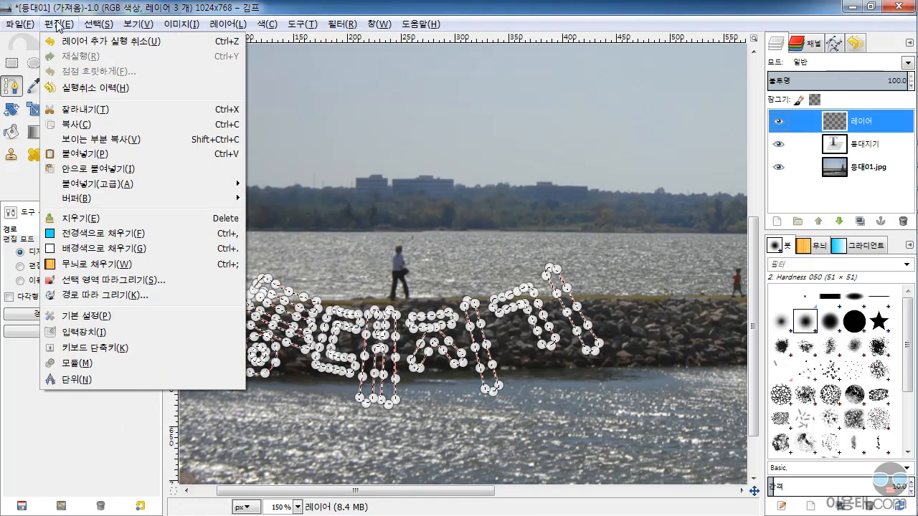
click(84, 237)
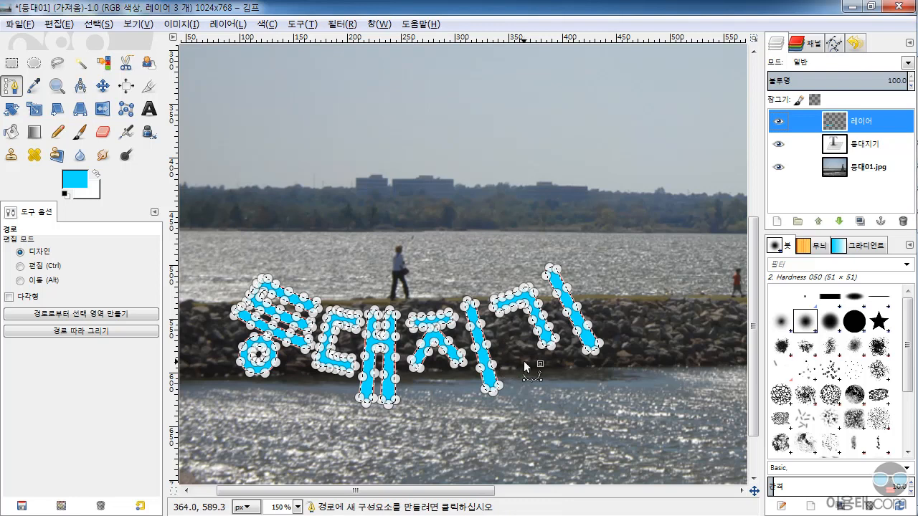
Select the drawn wavy path in the paths list and hide the text-shaped path
click(815, 46)
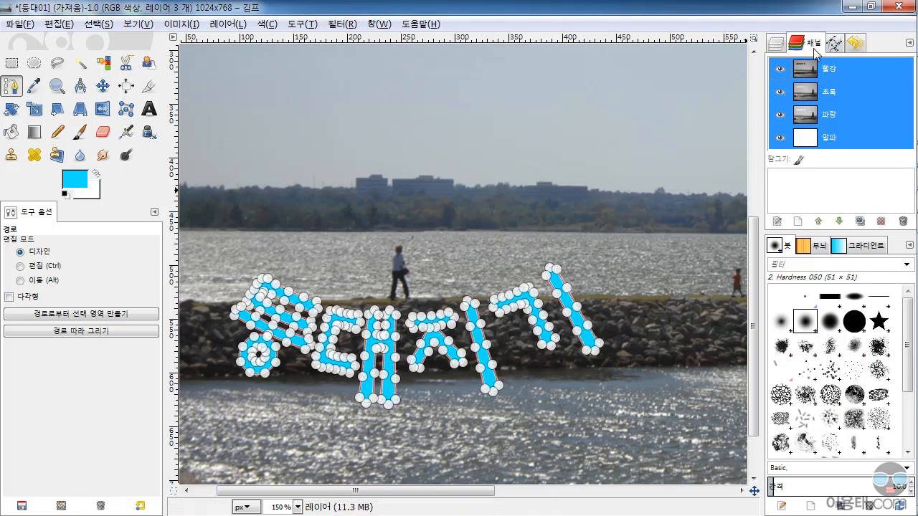
click(834, 45)
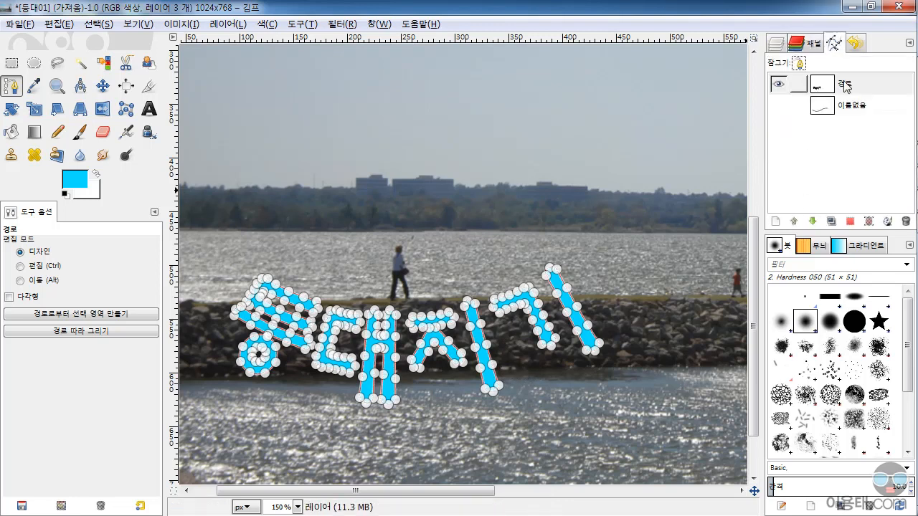
click(830, 107)
click(778, 85)
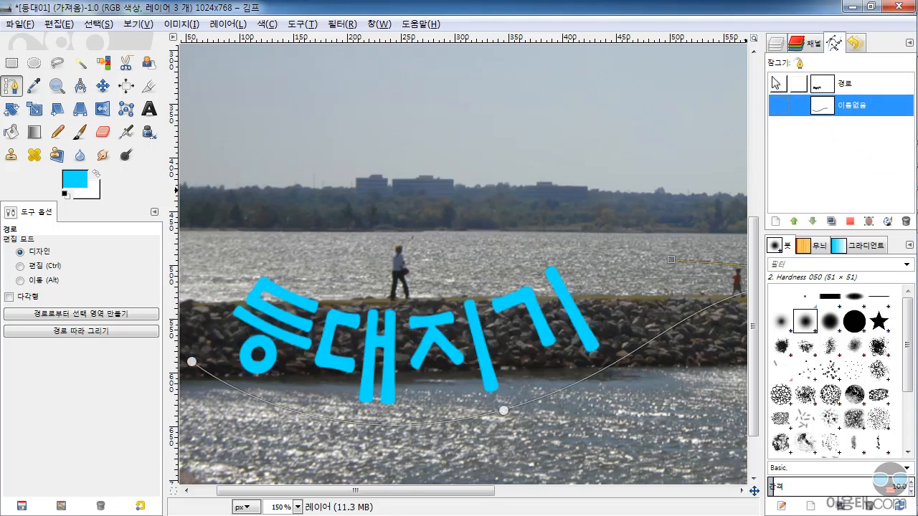
Hide the original straight 등대지기 text layer so only the curved text remains over the photo
click(776, 43)
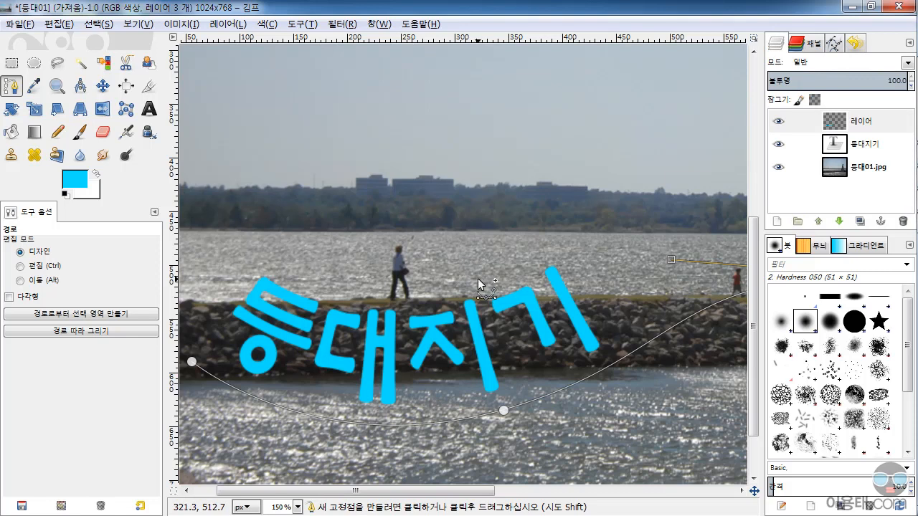
key(minus)
key(minus)
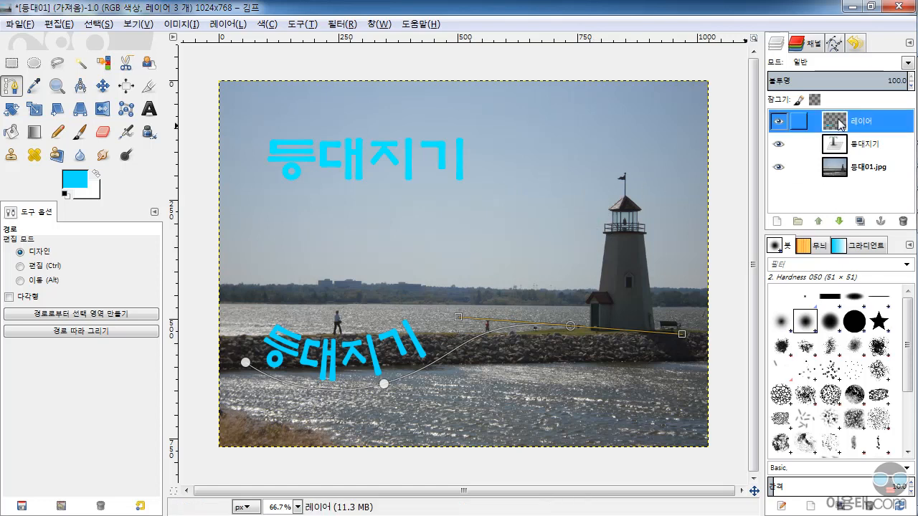
click(838, 145)
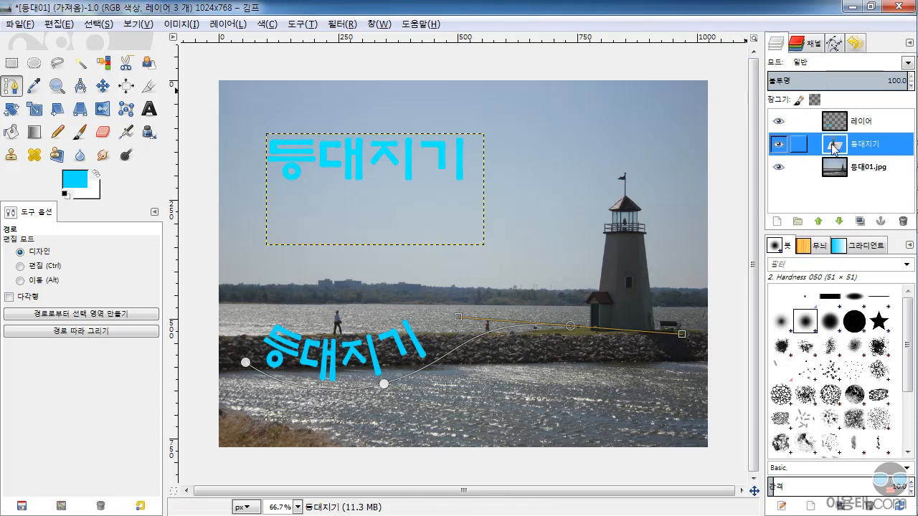
click(778, 146)
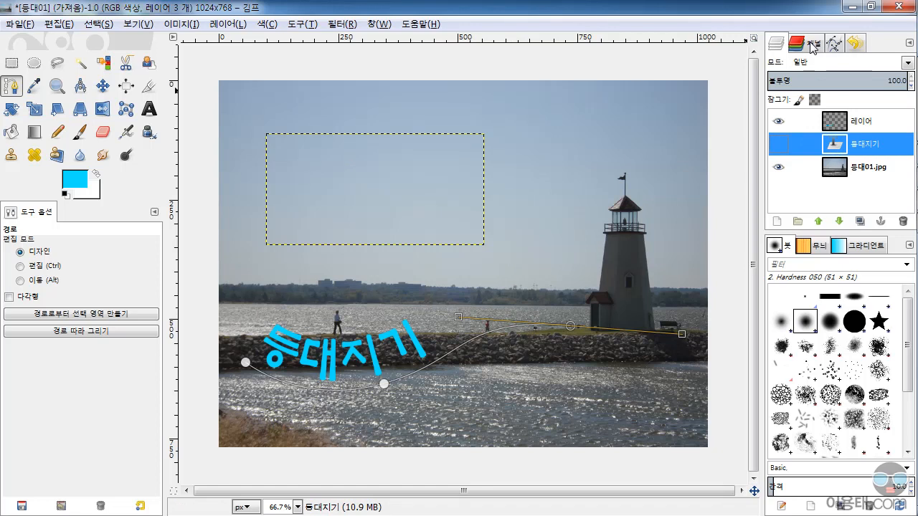
Delete both the drawn wavy path and the text-shaped path from the paths list
click(813, 46)
click(834, 43)
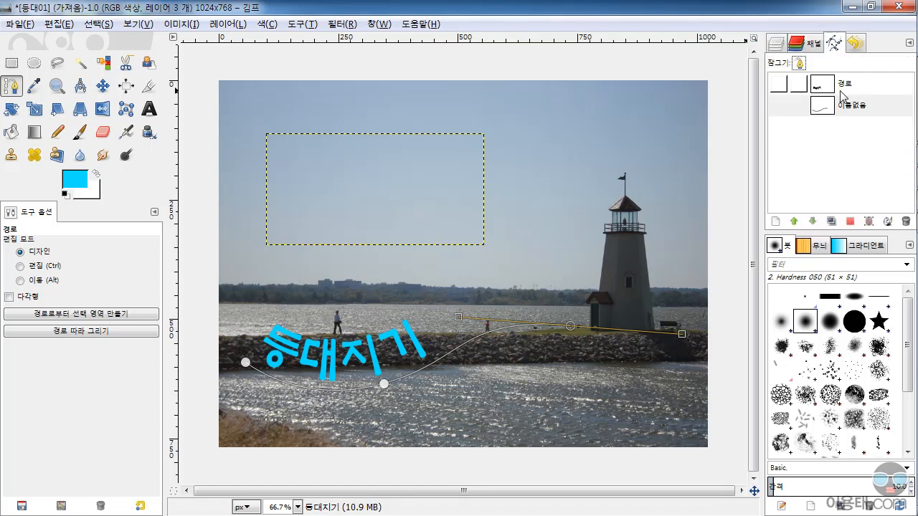
click(777, 45)
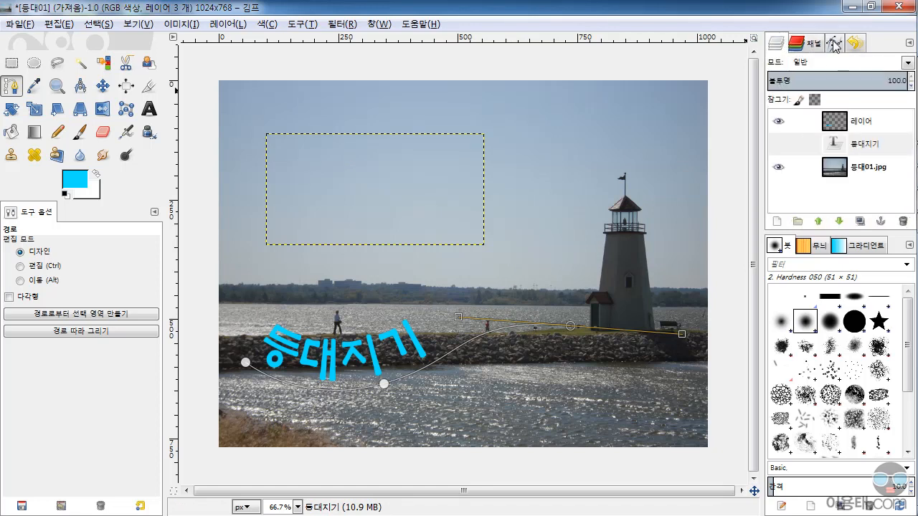
click(833, 44)
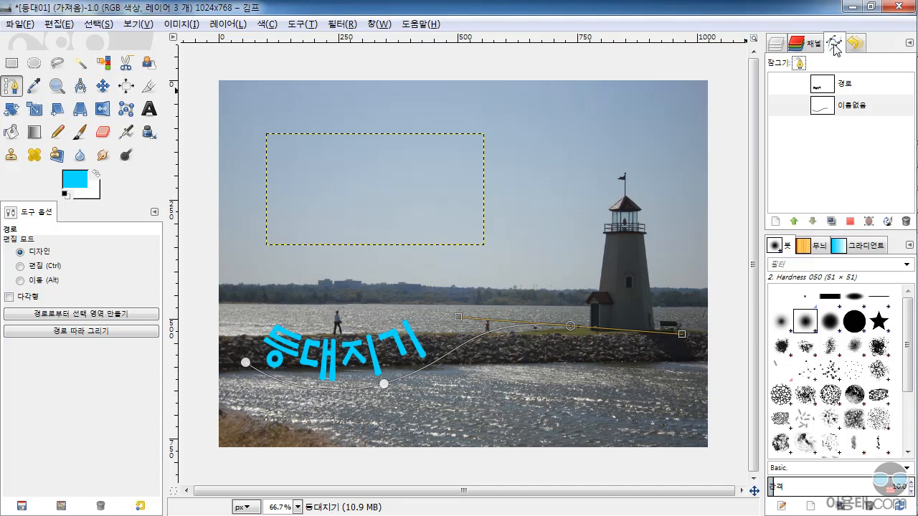
click(849, 108)
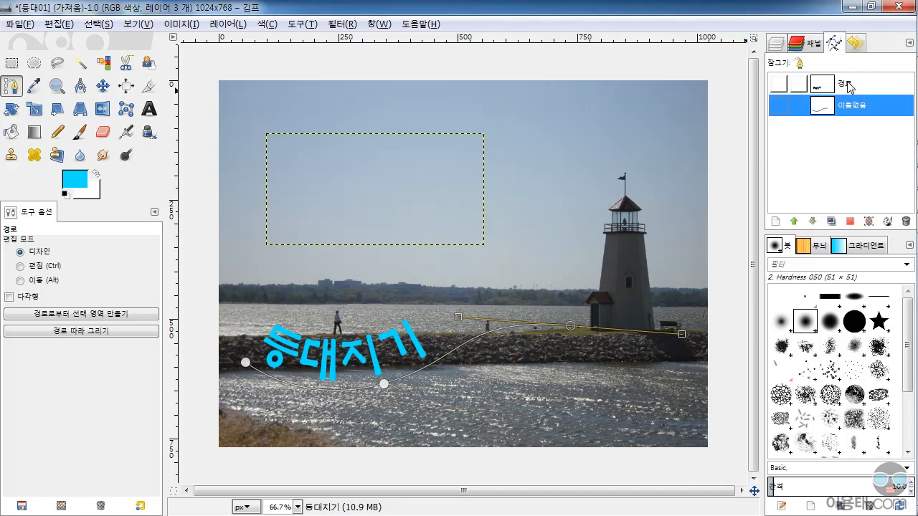
click(848, 86)
click(851, 109)
click(906, 222)
click(849, 87)
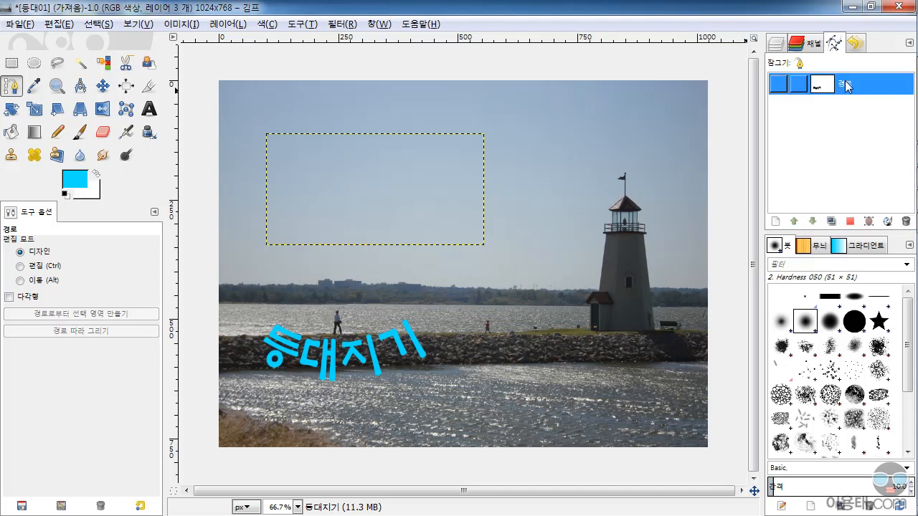
click(905, 222)
Move the curved cyan text layer up into the sky, with the Move tool set to move the current layer
click(779, 43)
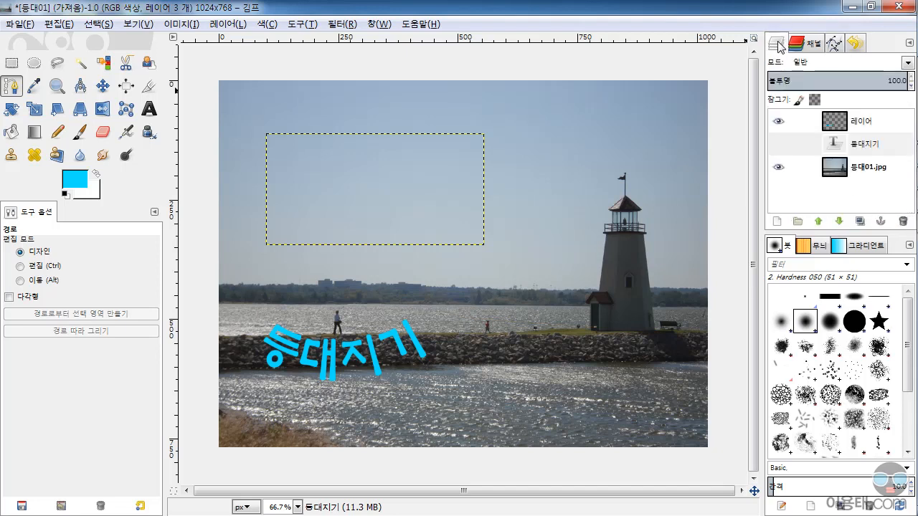
click(836, 119)
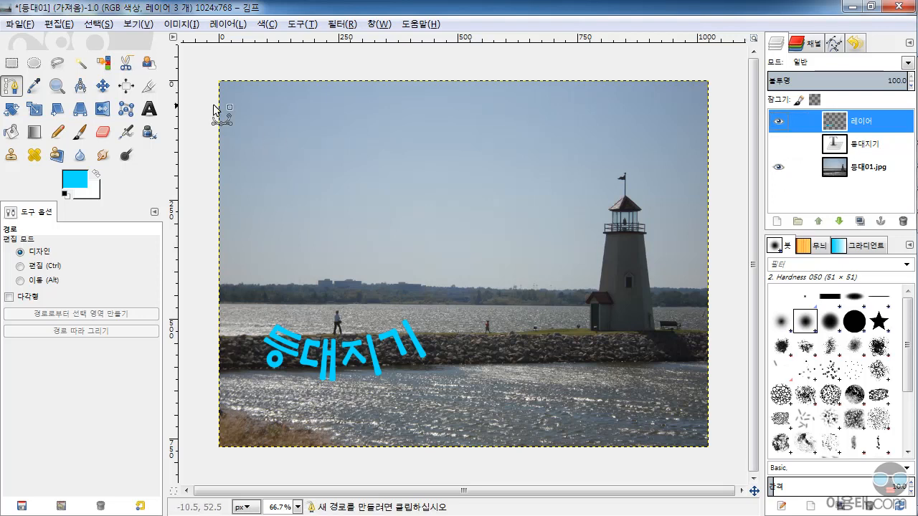
click(104, 87)
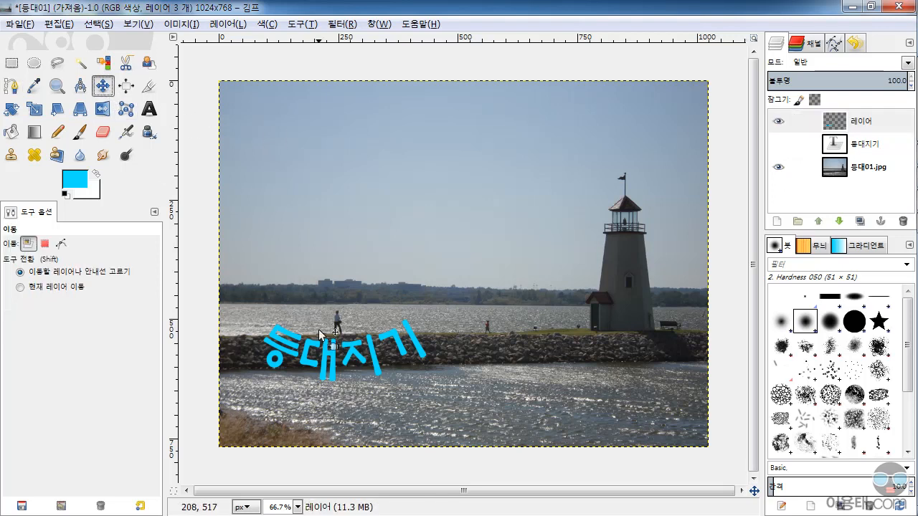
drag(330, 354, 337, 311)
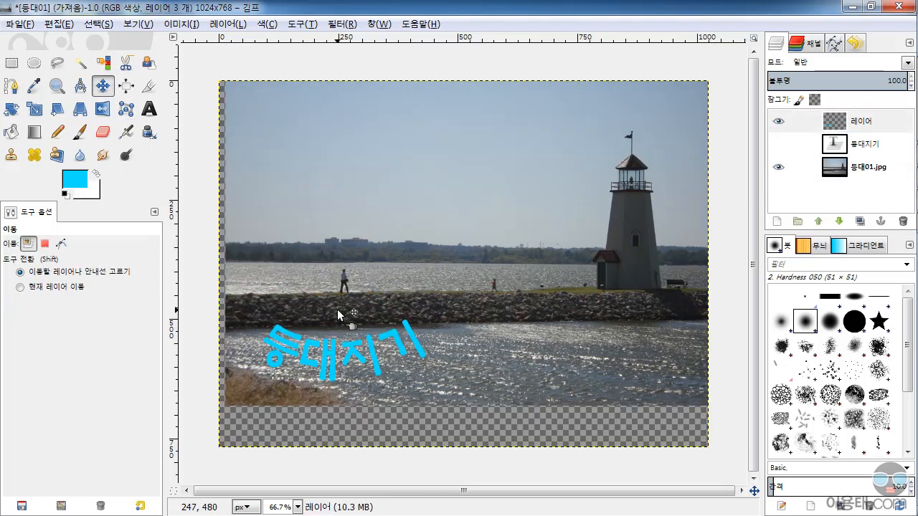
key(ctrl+z)
click(859, 124)
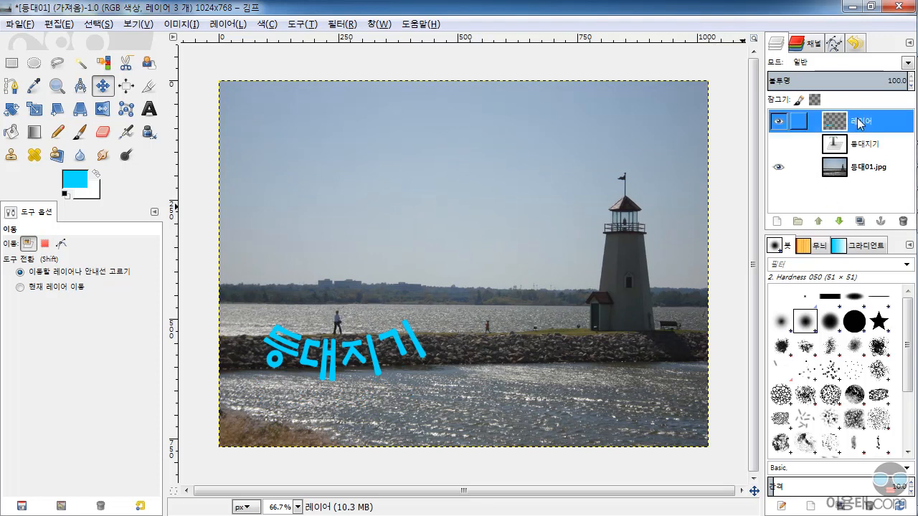
click(19, 287)
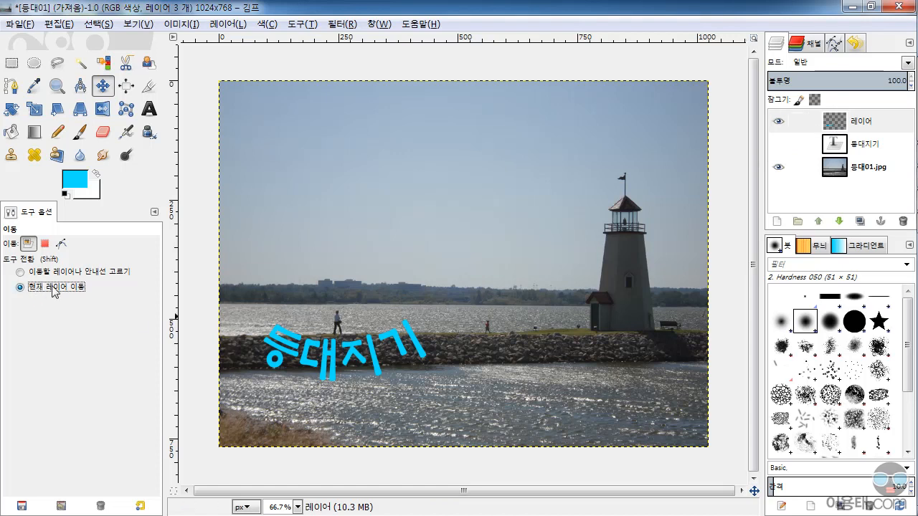
drag(309, 342, 331, 158)
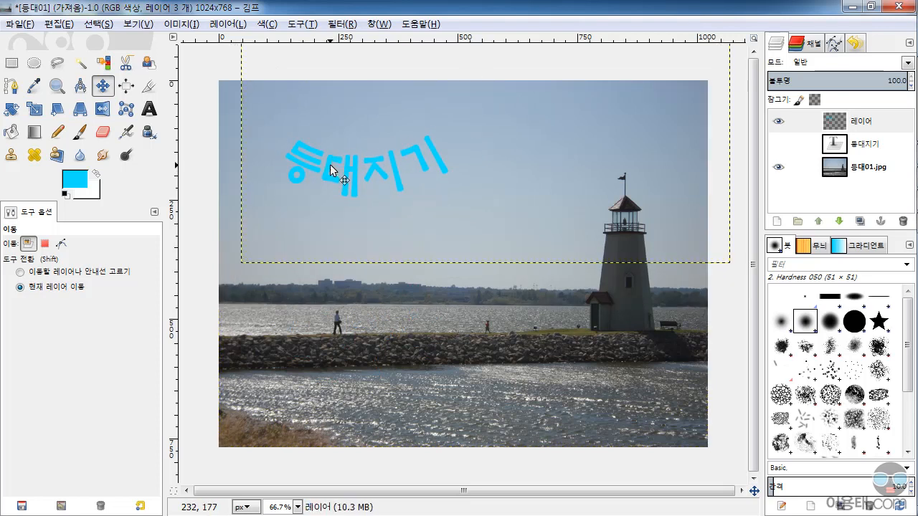
Make a selection from the curved text layer's opaque pixels and grow it by 2 px
click(853, 124)
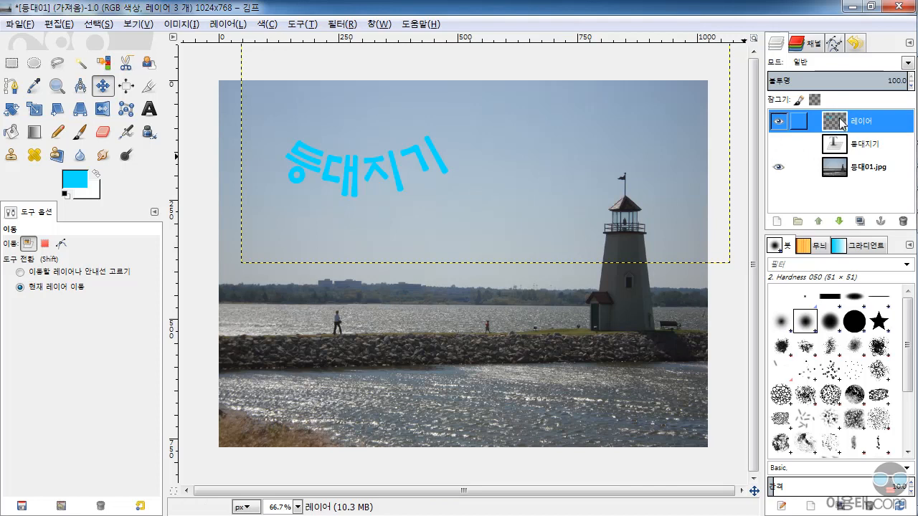
alt+click(841, 126)
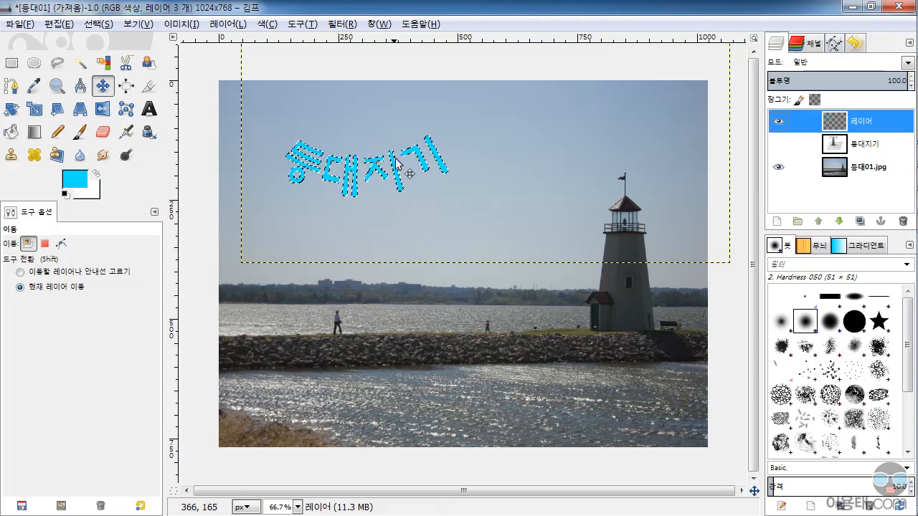
click(96, 26)
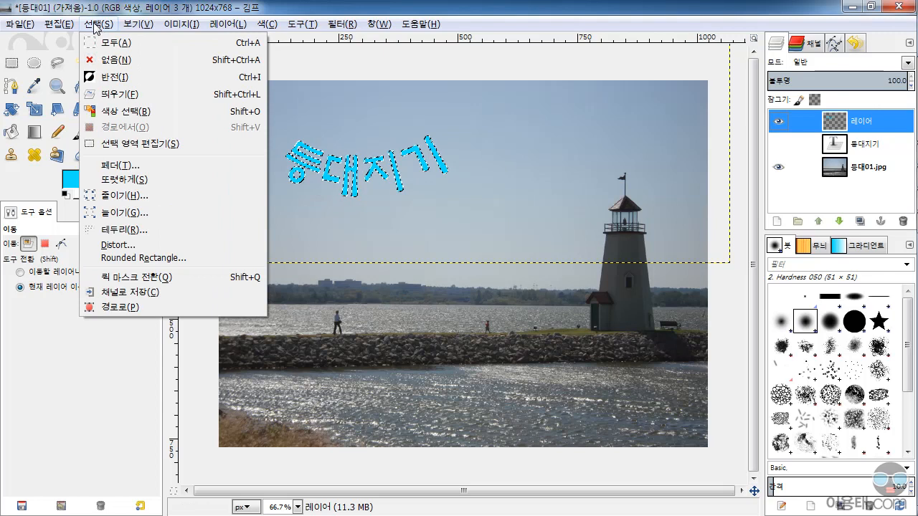
click(118, 213)
drag(184, 40, 347, 353)
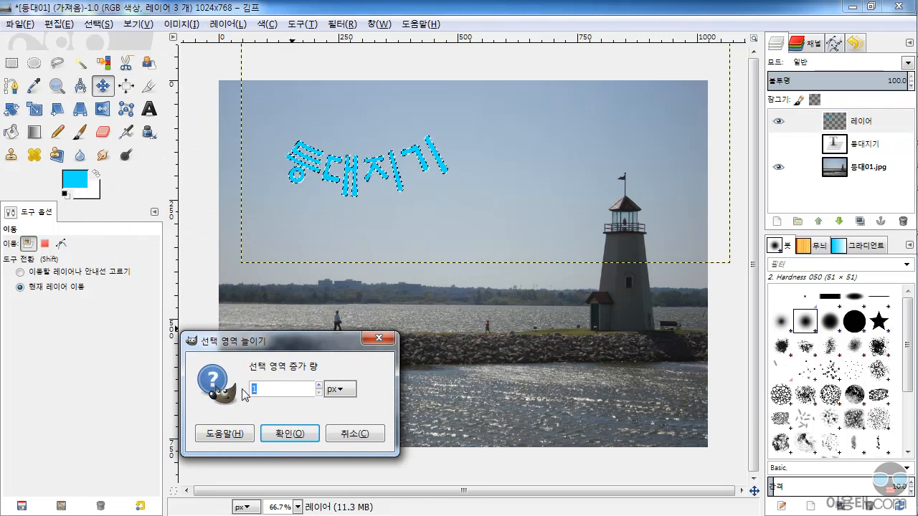
click(290, 434)
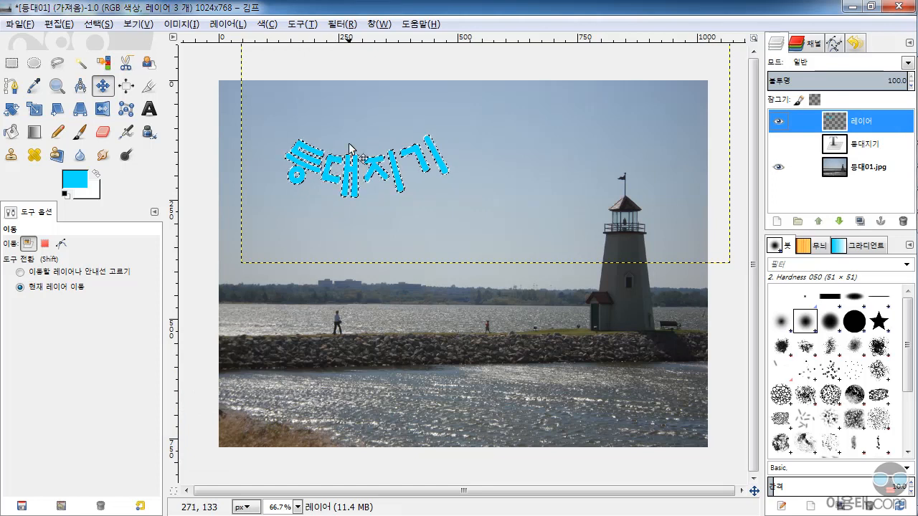
Add a transparent image-sized layer named 테두리 and lower it directly beneath the curved cyan text layer
scroll(349, 144, up, 1)
scroll(340, 158, up, 1)
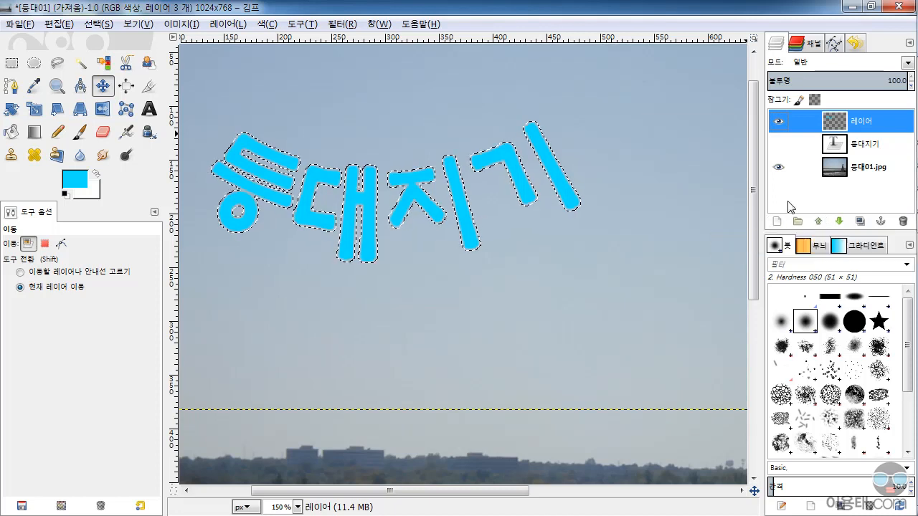
click(778, 221)
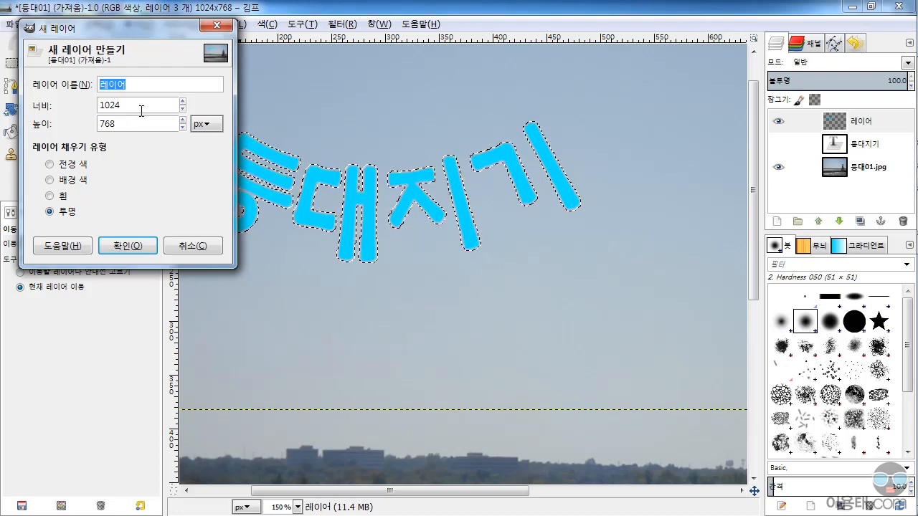
text(테도)
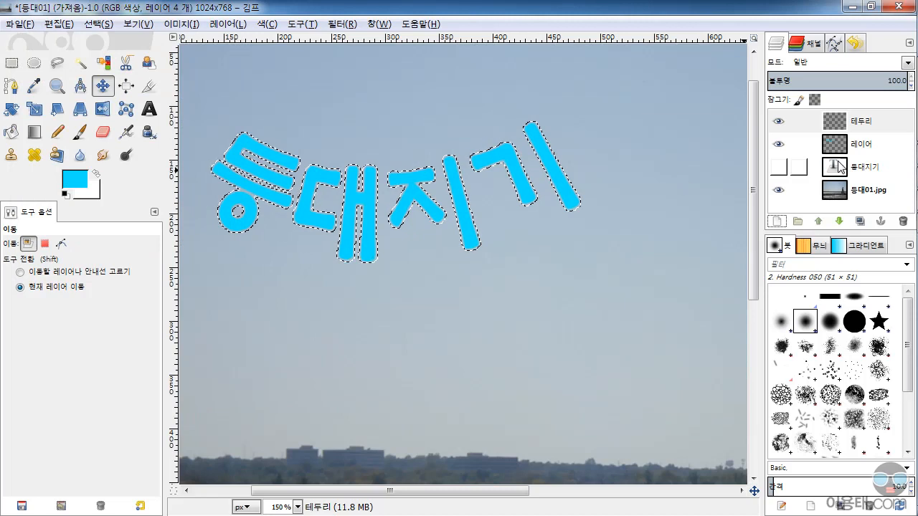
click(860, 123)
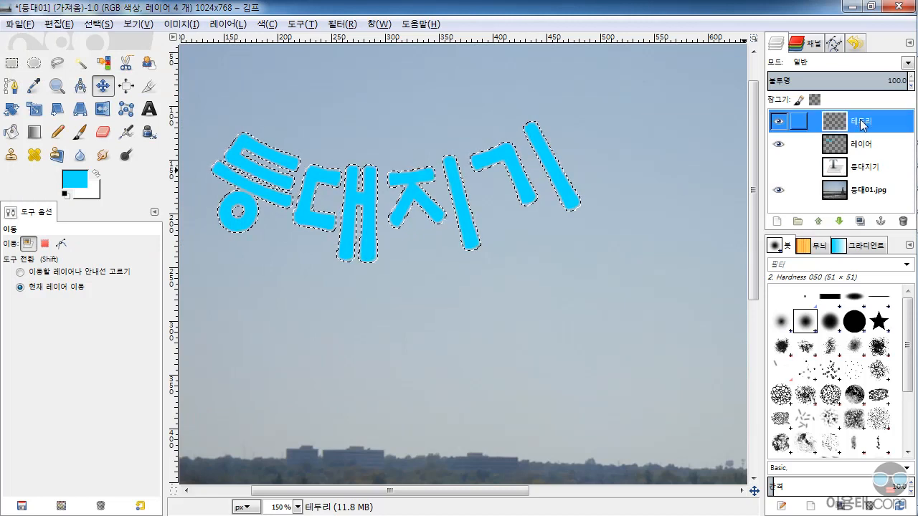
click(839, 222)
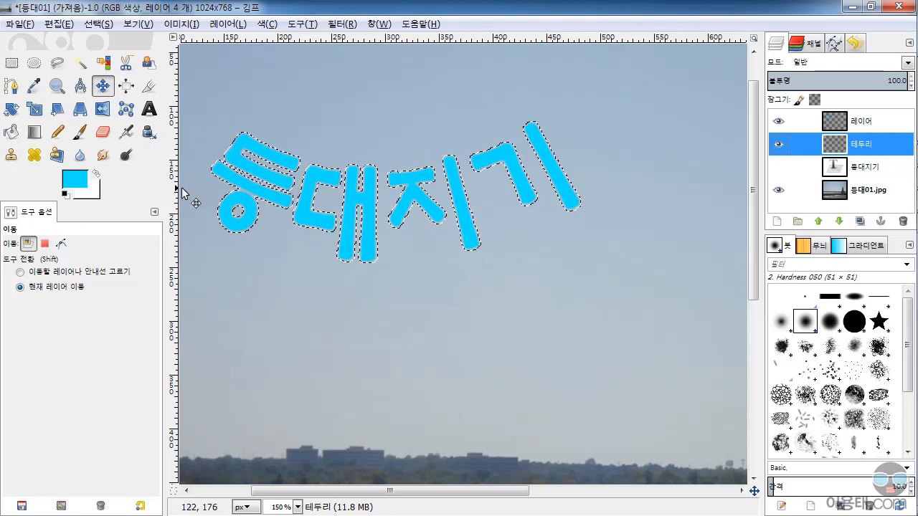
Swap the foreground and background colors, fill the selection on 테두리 with white, and check the fill by briefly hiding the cyan text
click(97, 177)
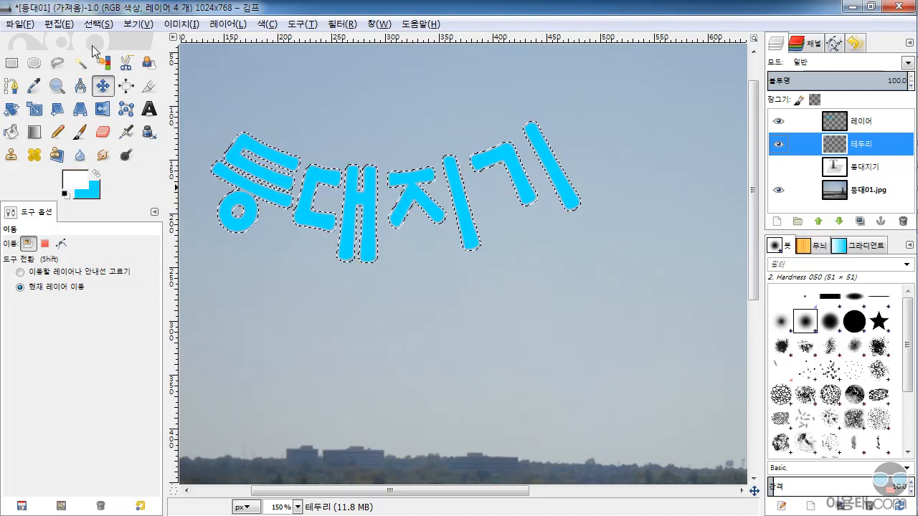
click(56, 23)
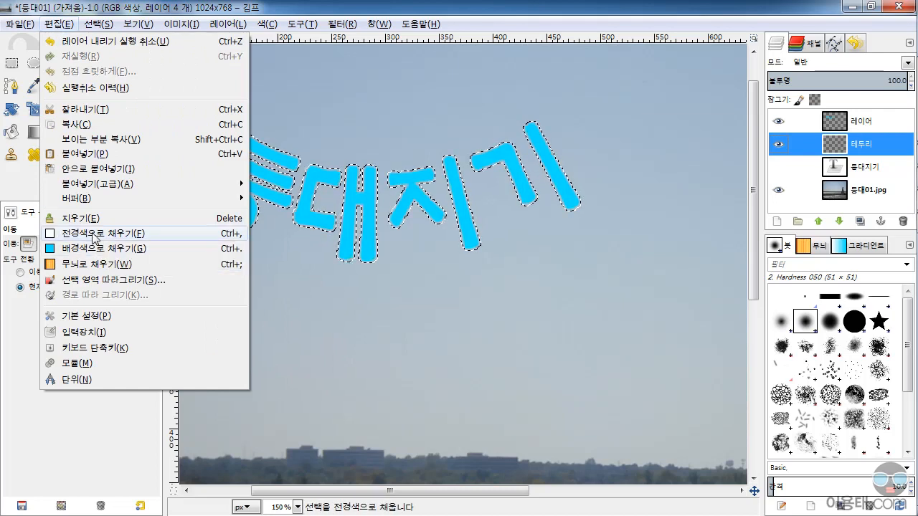
click(93, 234)
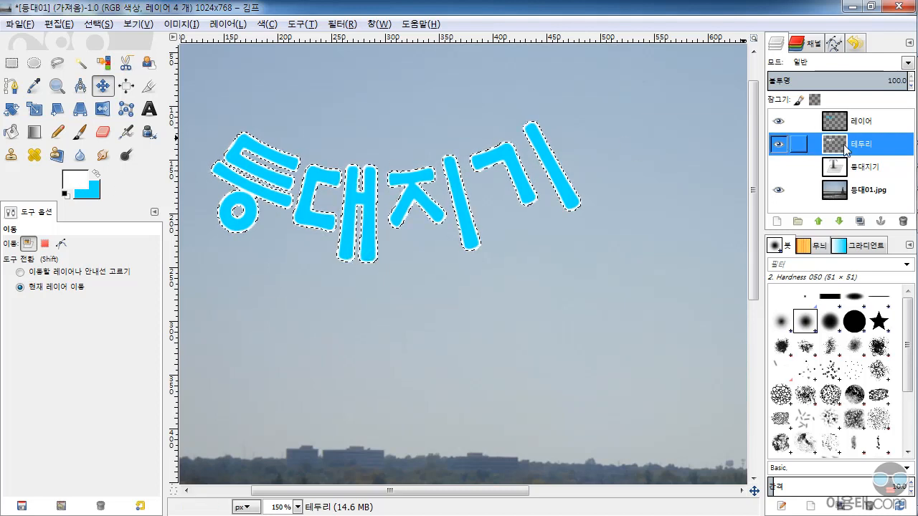
click(779, 124)
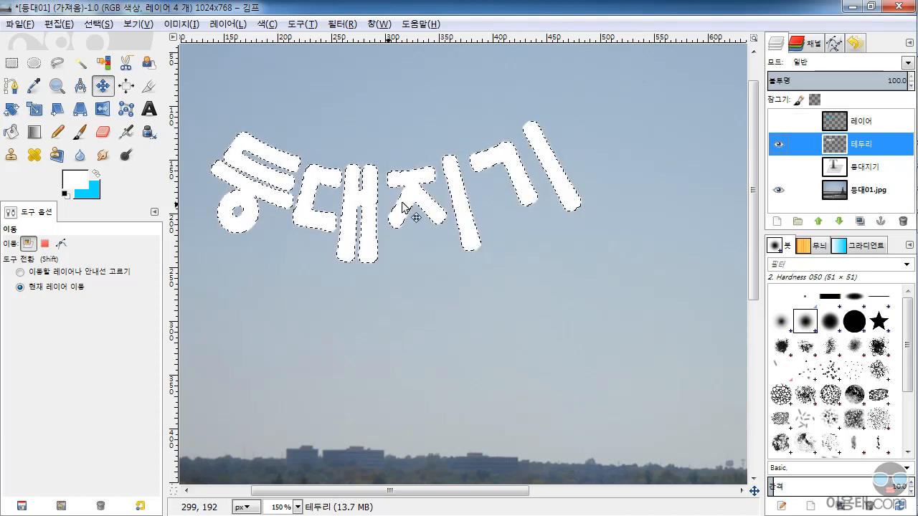
click(779, 122)
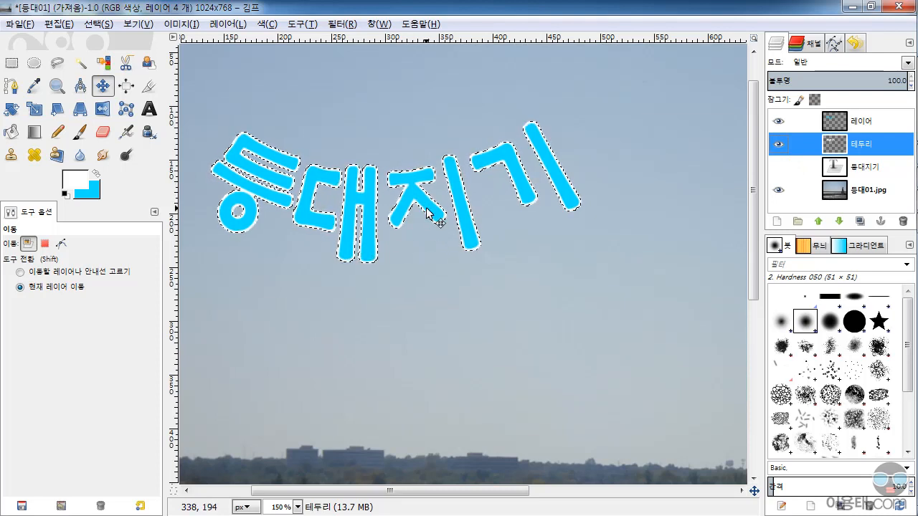
Make the curved cyan text layer active and clear the selection around the letters
key(minus)
key(minus)
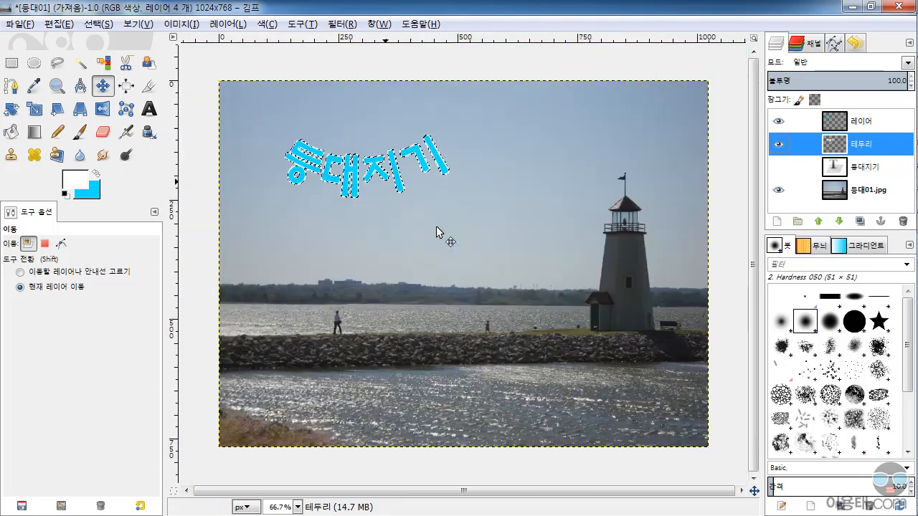
key(Page_Up)
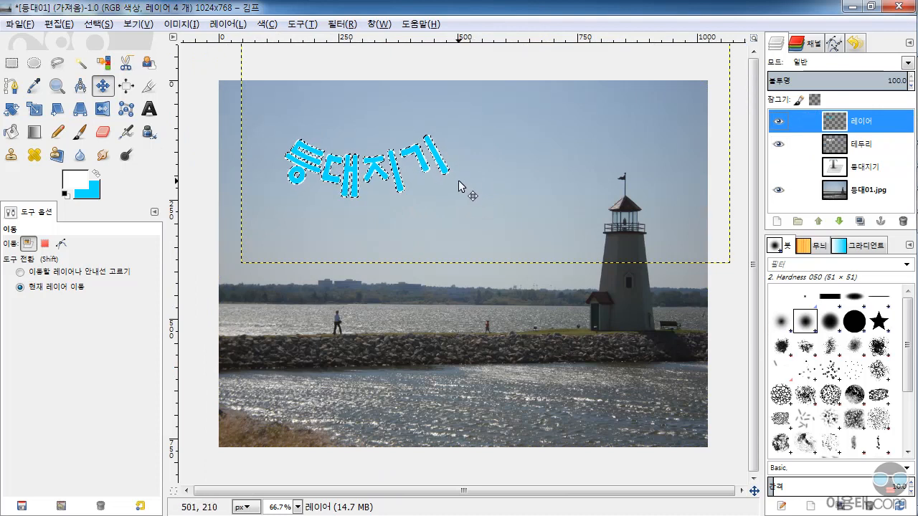
key(ctrl+shift+a)
Merge the curved cyan text layer down into 테두리 and fit the merged layer to the image size
right_click(835, 121)
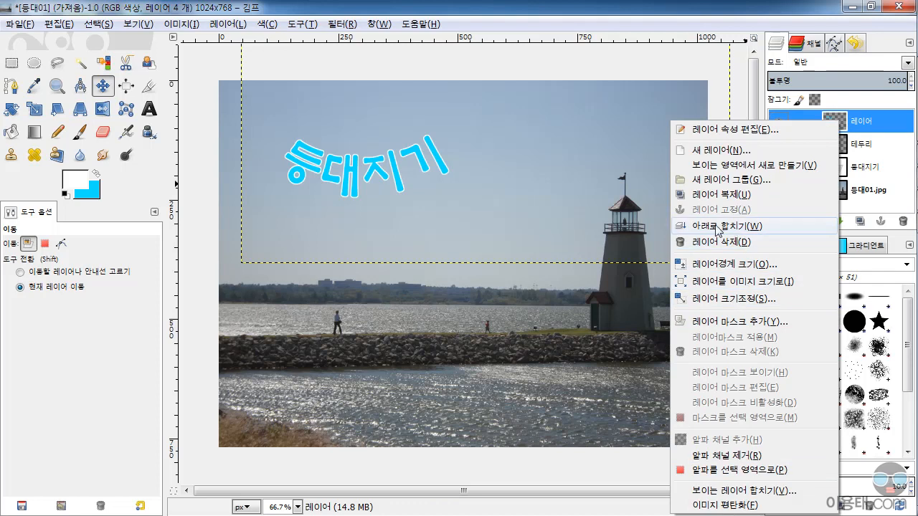
click(745, 226)
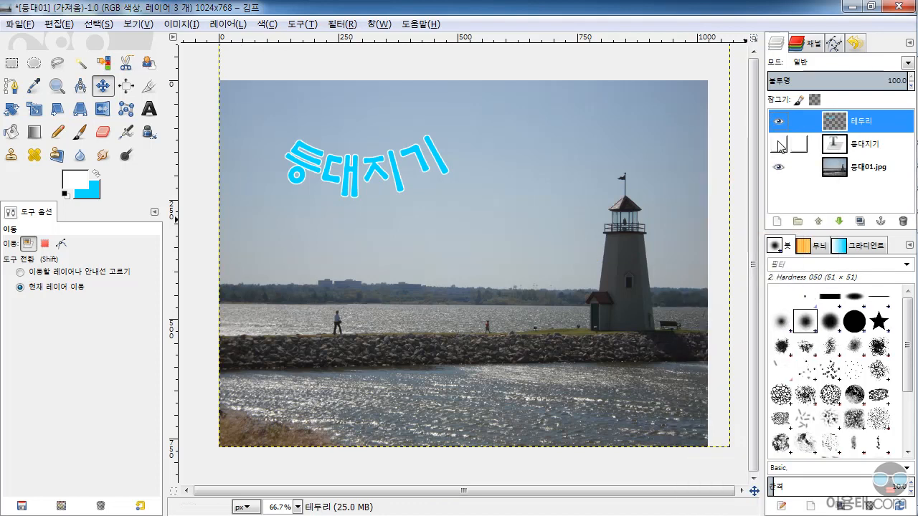
right_click(844, 123)
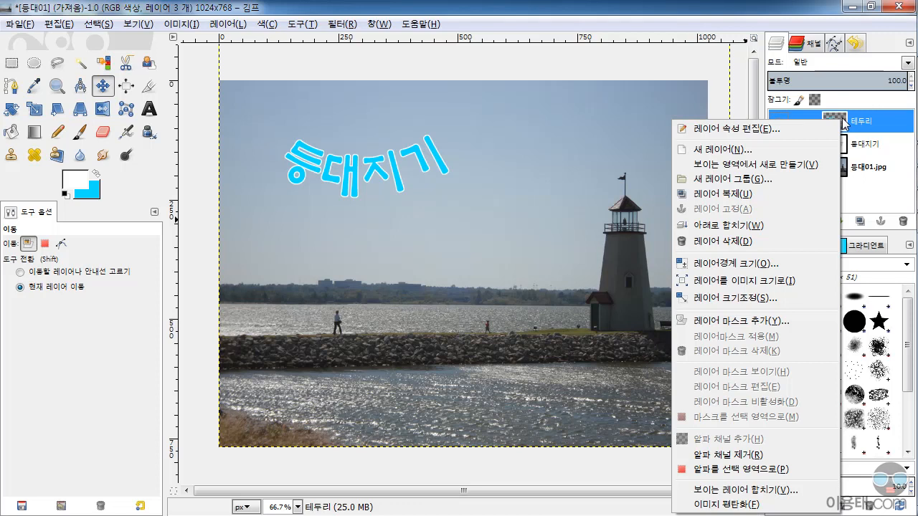
click(773, 281)
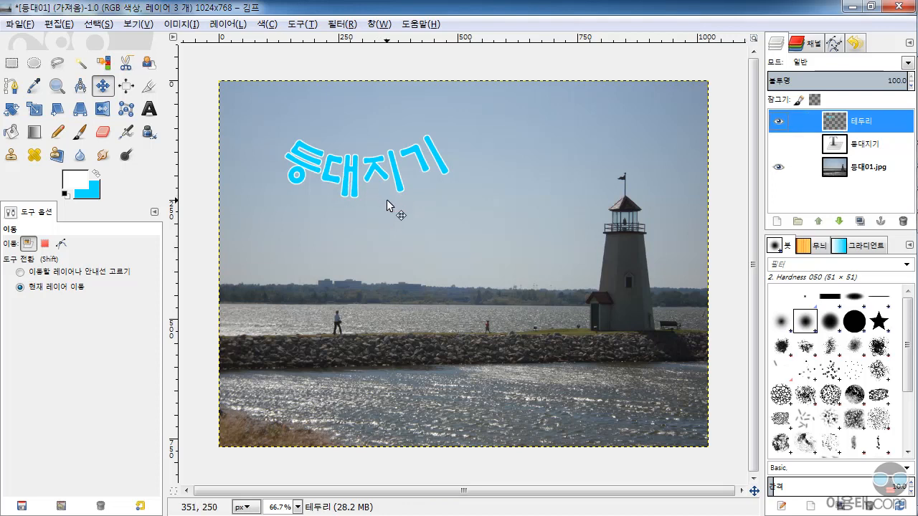
Try a black Drop Shadow on the outlined text with offsets of 4, blur radius 15 and opacity 60, and undo it
click(343, 24)
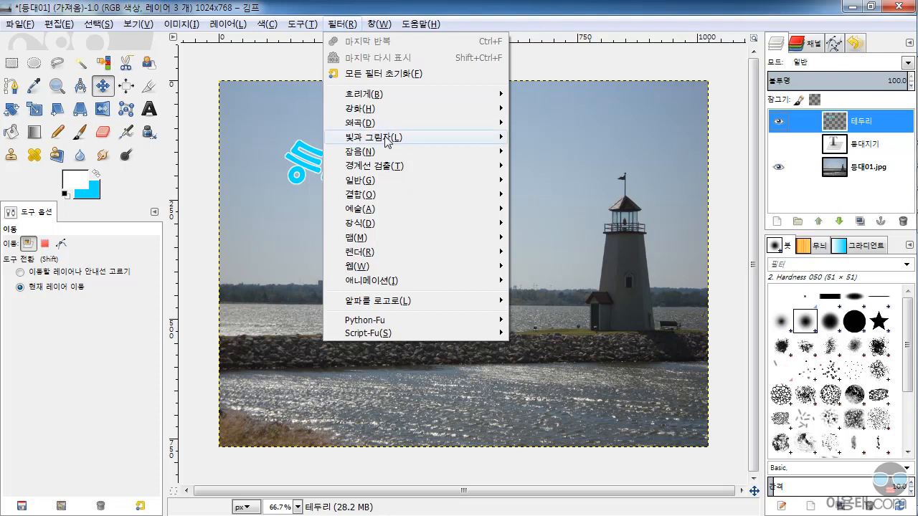
mouse_move(389, 141)
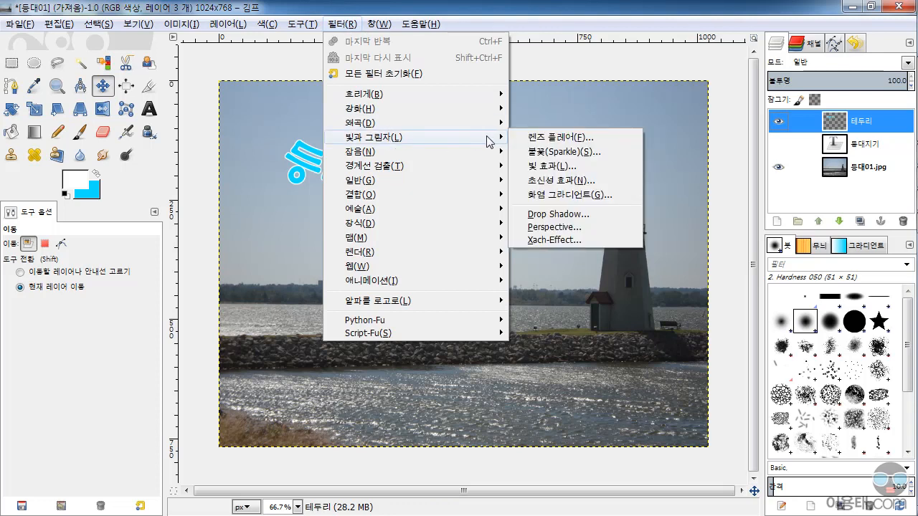
click(564, 214)
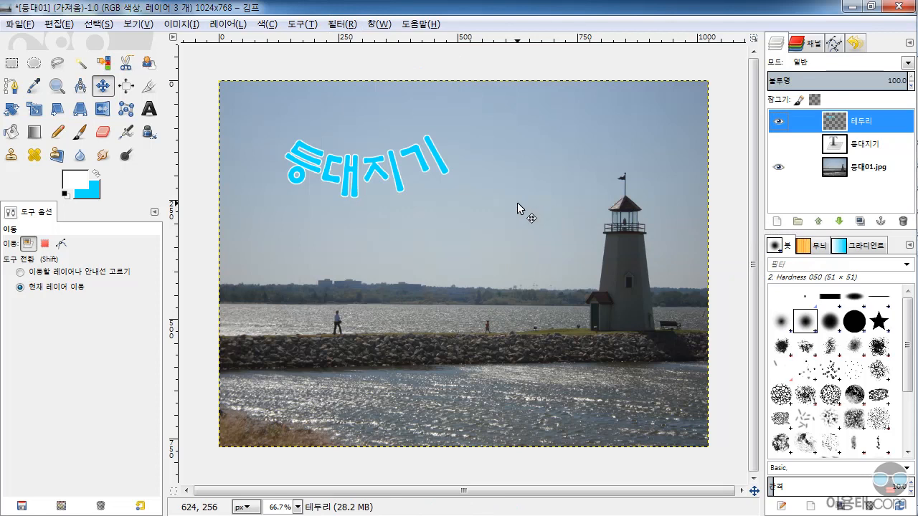
drag(492, 156, 674, 228)
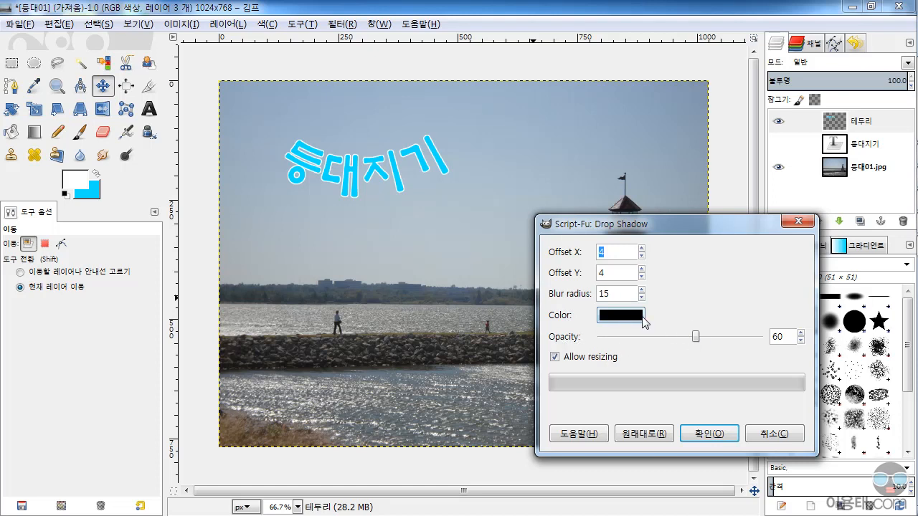
click(711, 433)
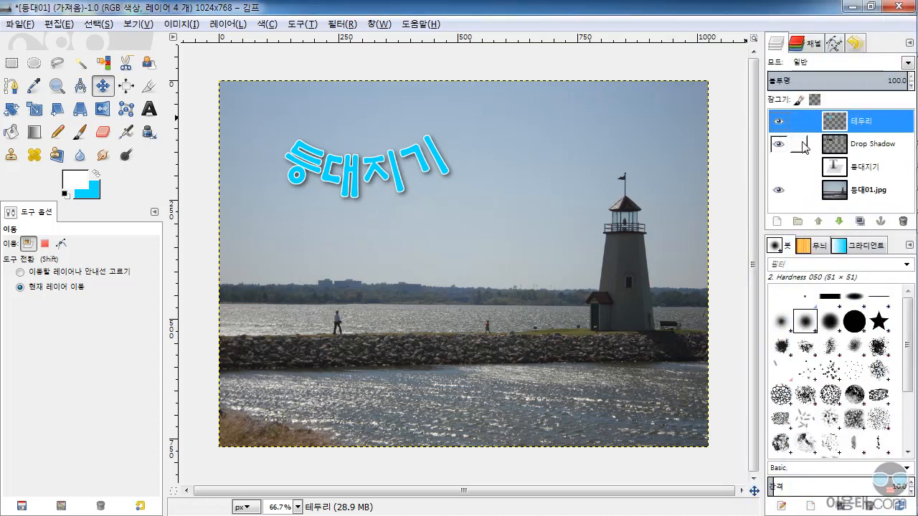
key(ctrl+z)
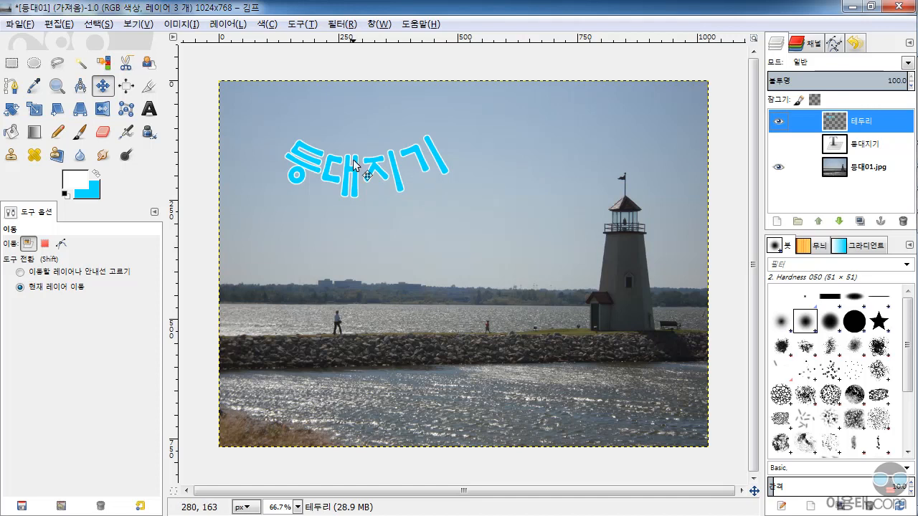
Apply a black Perspective shadow to the outlined text with angle 45, horizon distance 5.0, shadow length 1.0, blur radius 3 and opacity 80
click(341, 24)
mouse_move(394, 185)
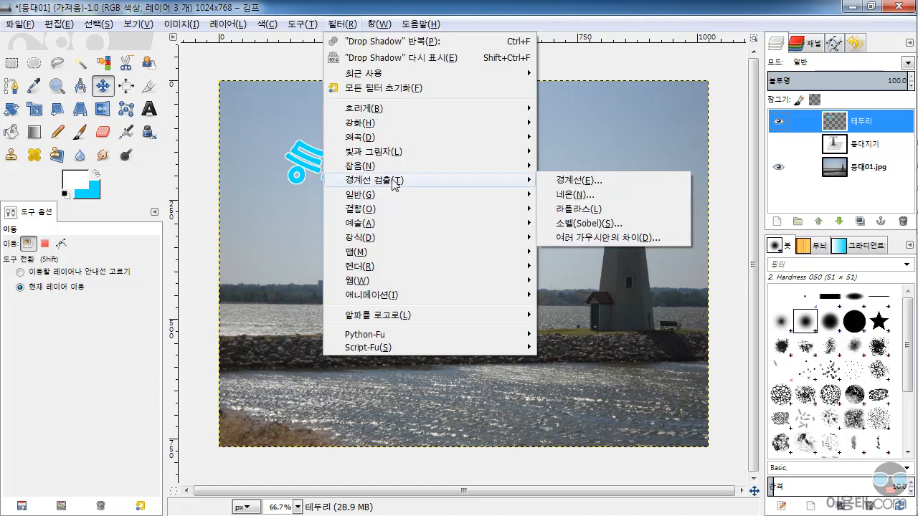
mouse_move(448, 152)
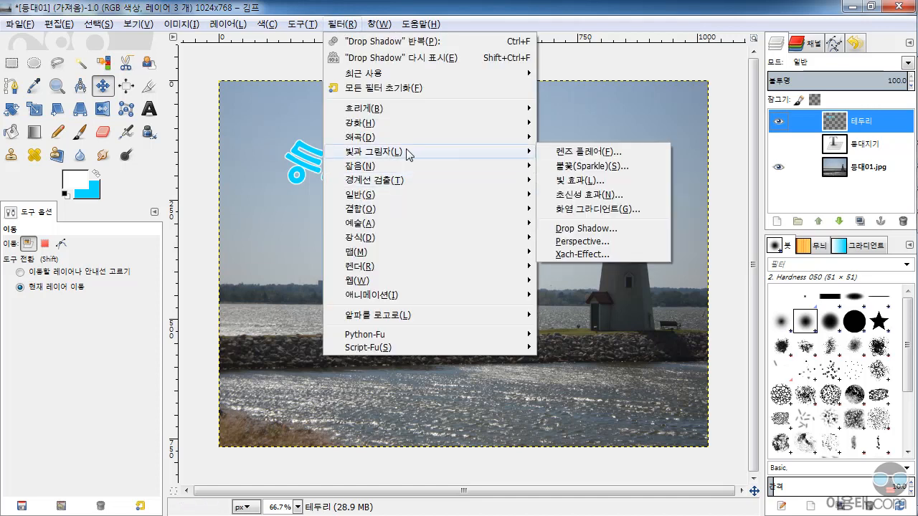
click(592, 242)
drag(502, 141, 706, 162)
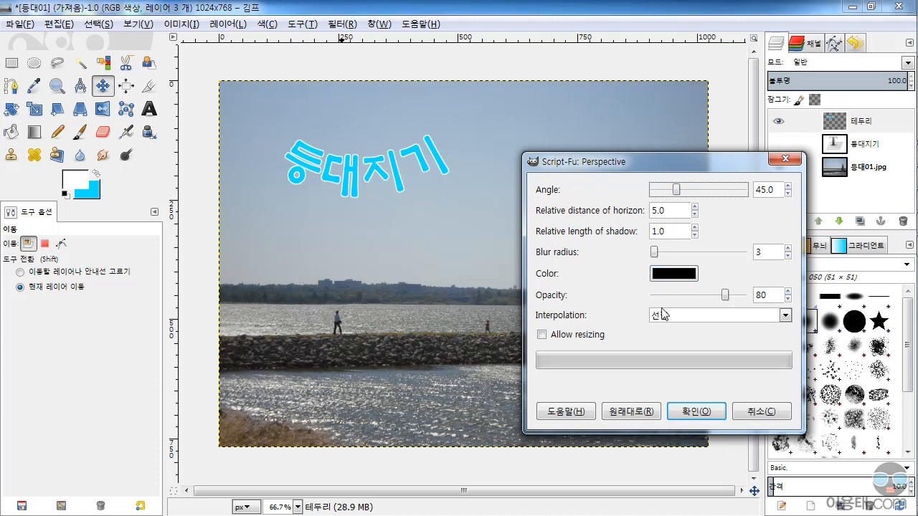
click(702, 412)
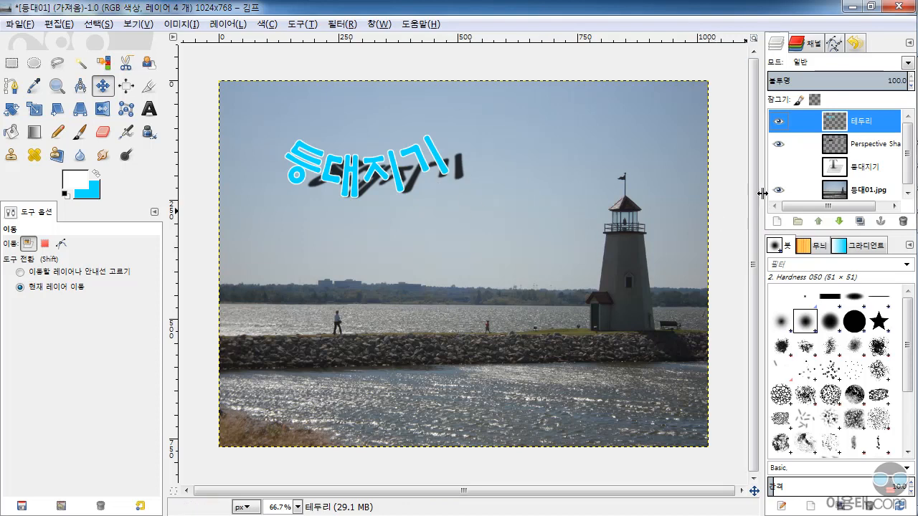
Enlarge the layer list in width and height to make room for the full layer names
drag(761, 192, 739, 193)
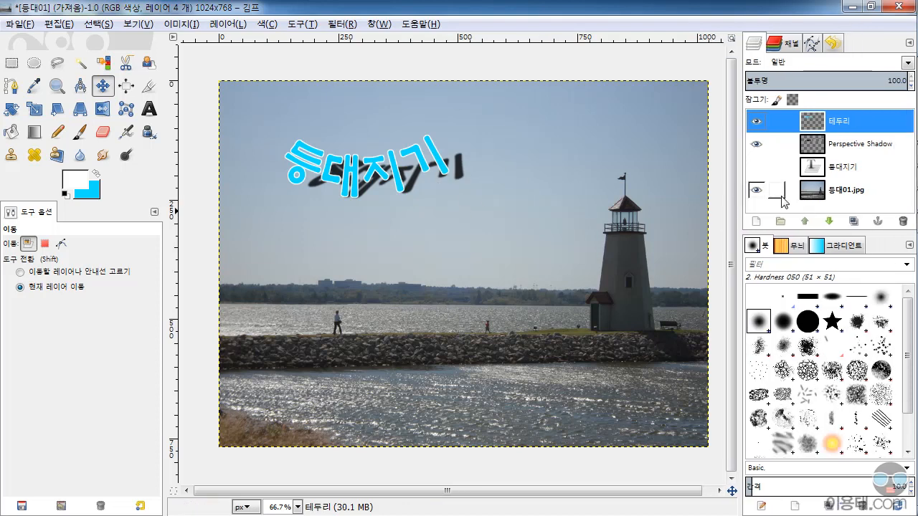
drag(784, 230, 784, 274)
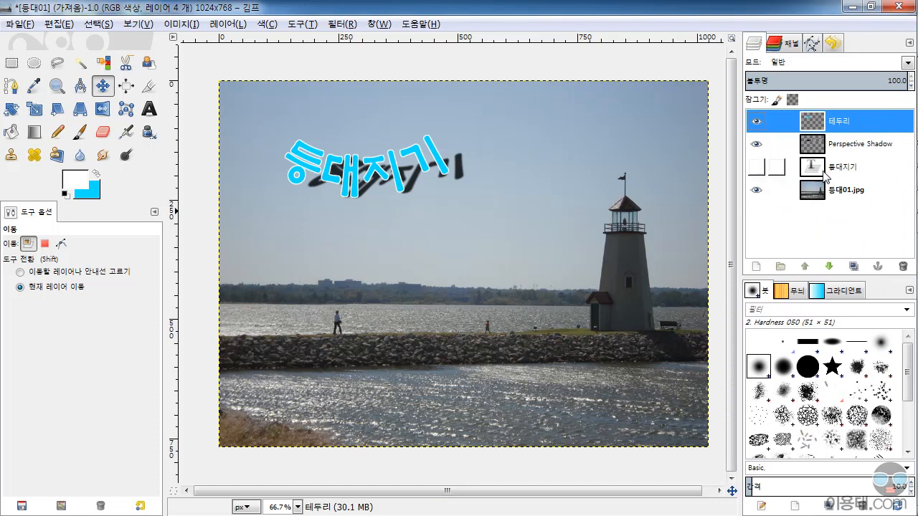